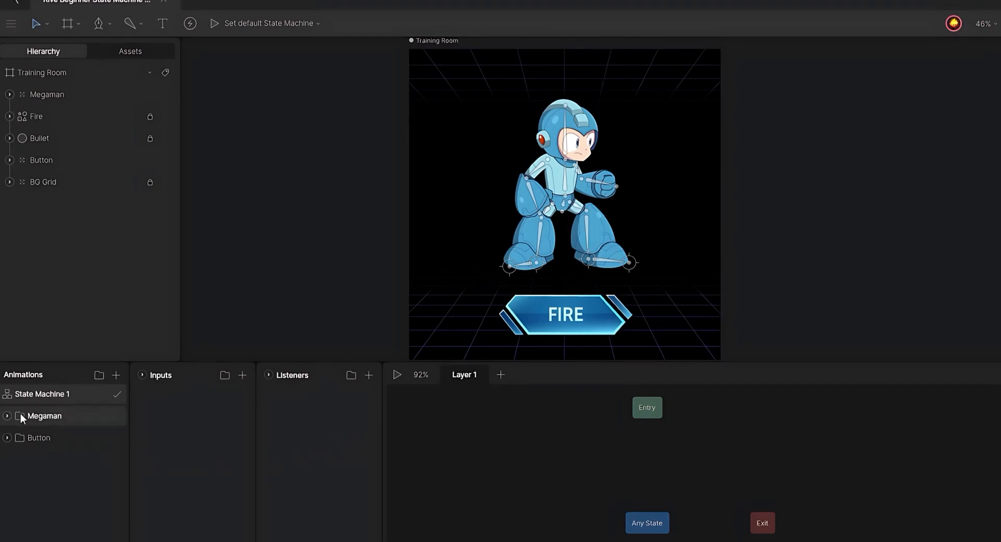
Expand the Megaman animations folder and preview MEGAMAN Idle, MEGAMAN to Shoot, MEGAMAN Shoot and MEGAMAN to Idle
{"action": "left_click", "coordinate": [8, 416]}
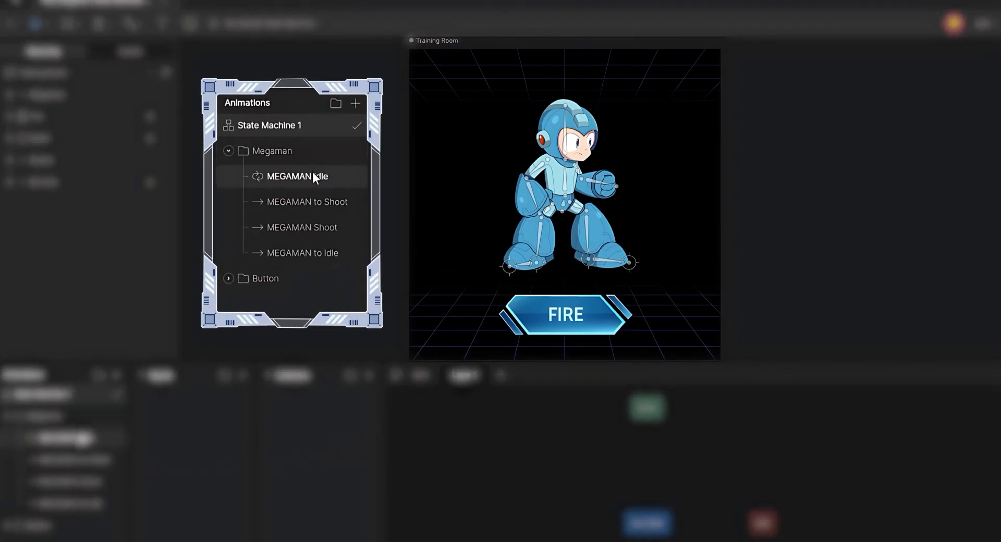
{"action": "left_click", "coordinate": [79, 438]}
{"action": "key", "text": "space"}
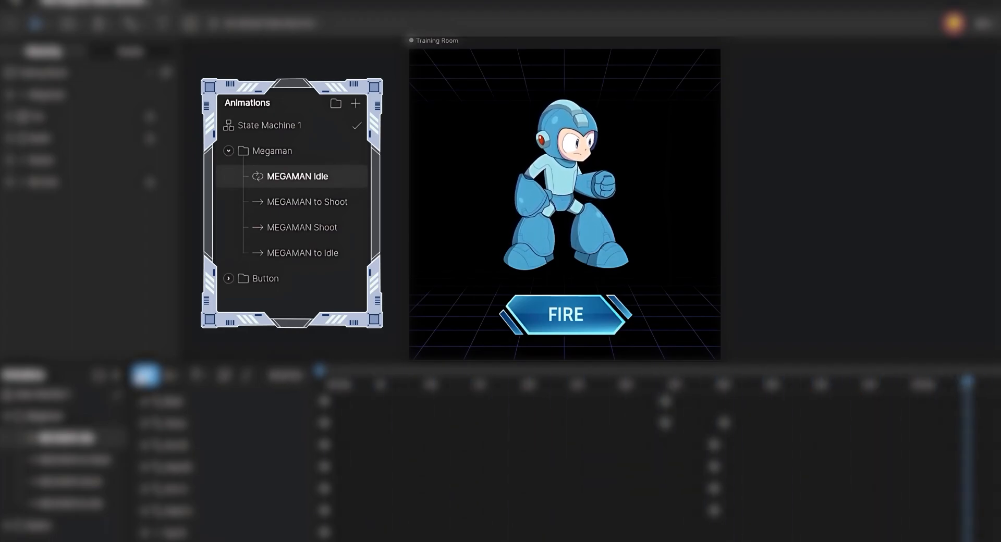
{"action": "key", "text": "space"}
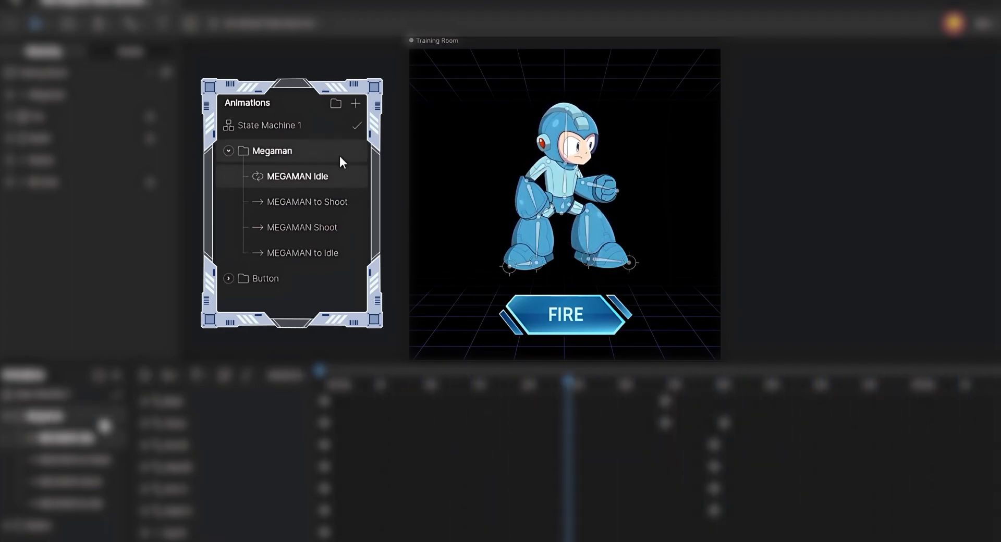
{"action": "left_click", "coordinate": [92, 462]}
{"action": "left_click", "coordinate": [146, 376]}
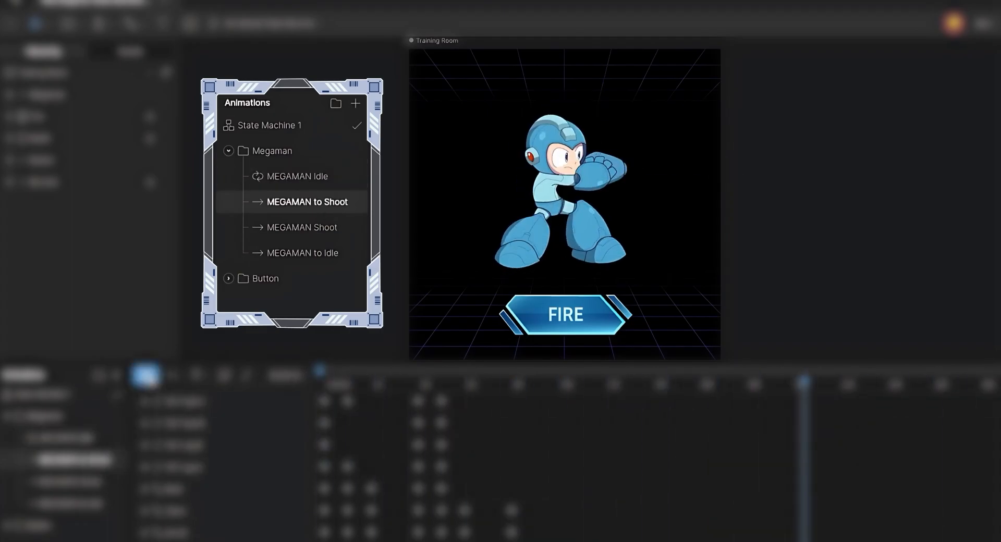
{"action": "left_click", "coordinate": [99, 487]}
{"action": "left_click", "coordinate": [147, 376]}
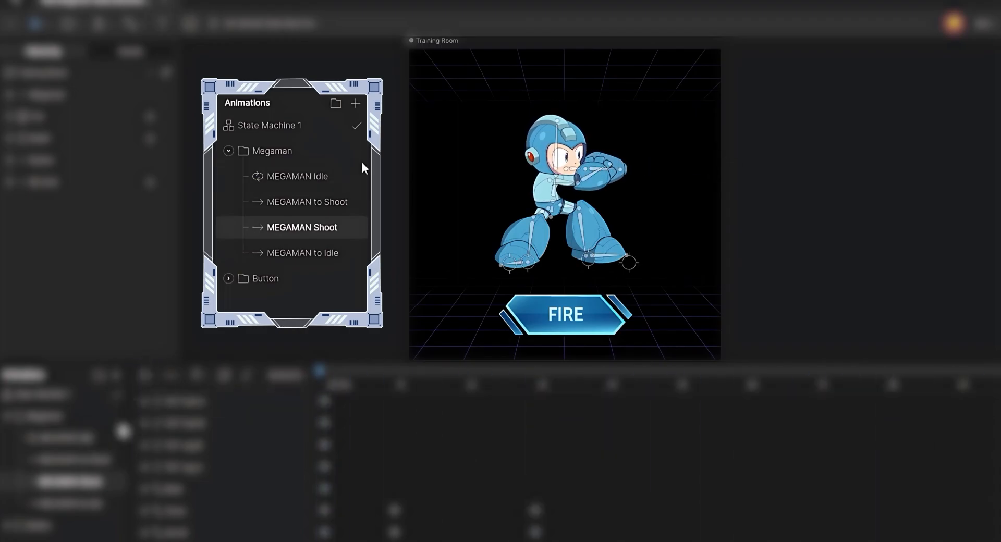
{"action": "left_click", "coordinate": [89, 507]}
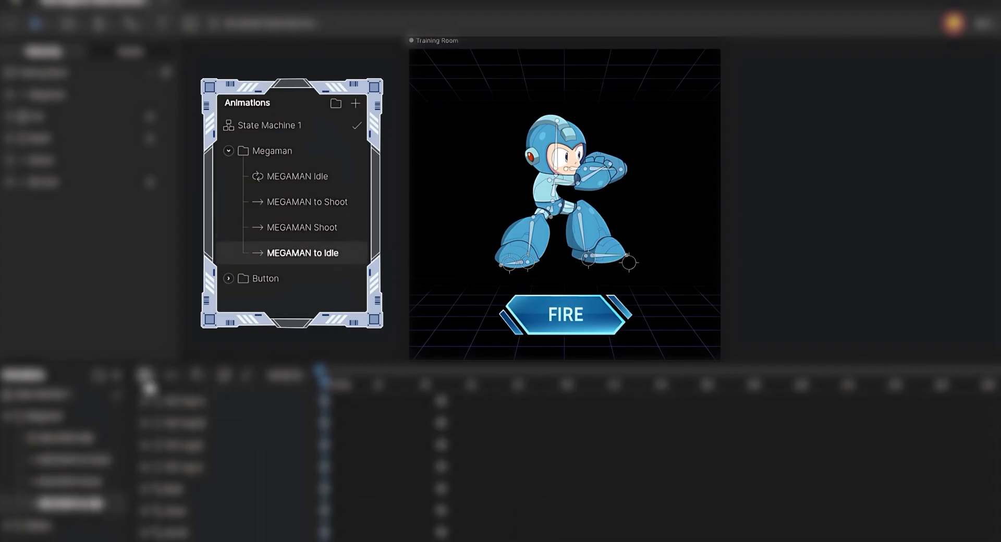
{"action": "left_click", "coordinate": [147, 380]}
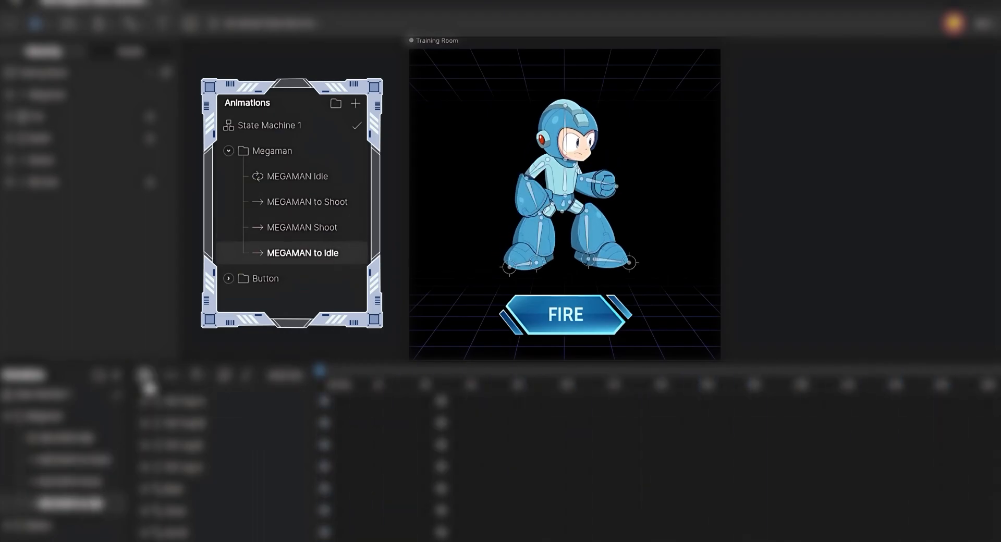
Expand the Button animations folder and preview the BTN Idle, BTN Hover and BTN Click animations
{"action": "left_click", "coordinate": [8, 526]}
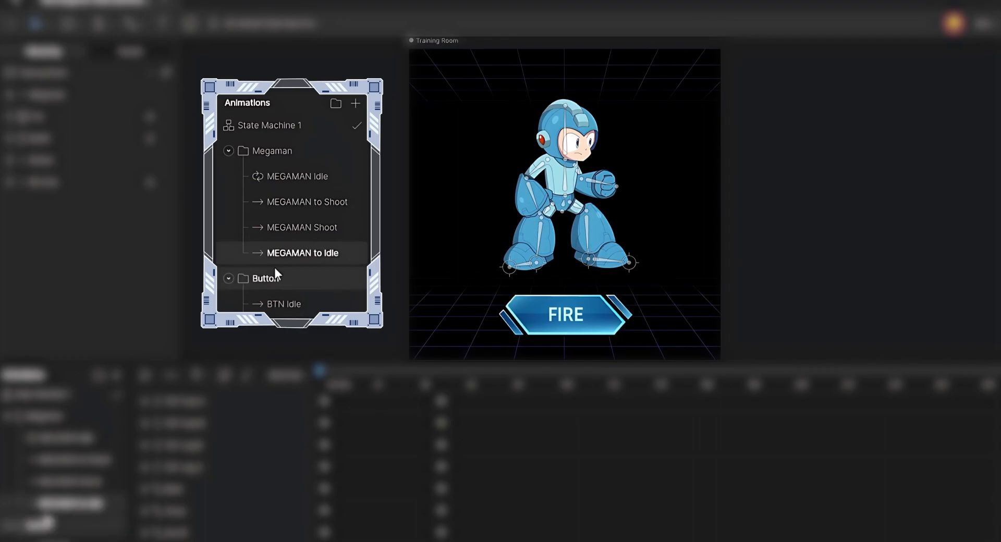
{"action": "left_click", "coordinate": [59, 507]}
{"action": "left_click", "coordinate": [146, 380]}
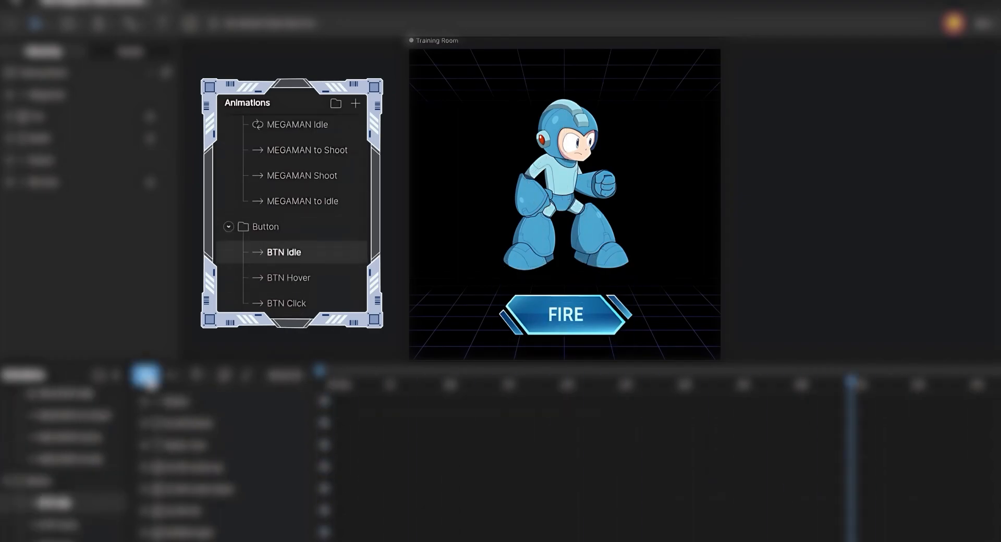
{"action": "left_click", "coordinate": [59, 526]}
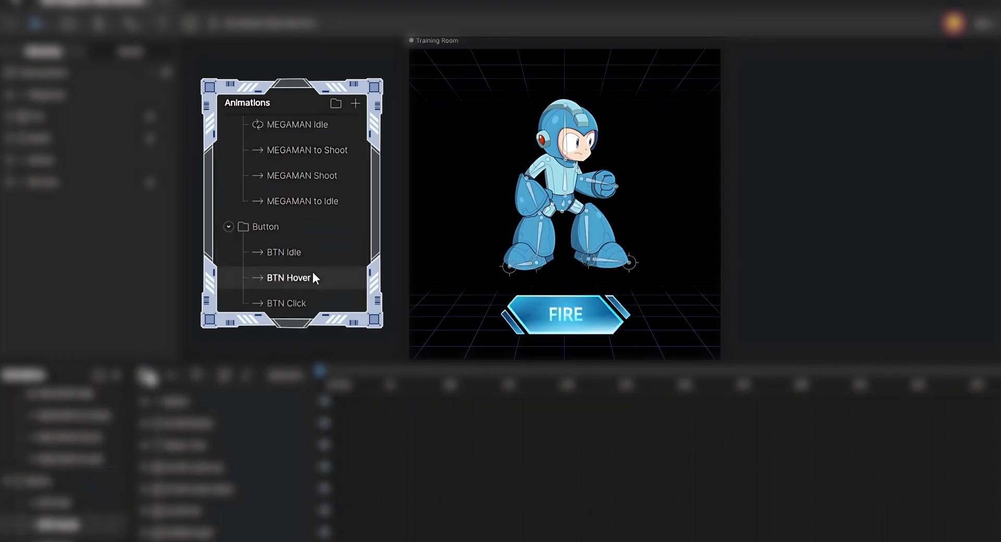
{"action": "left_click", "coordinate": [288, 303]}
{"action": "key", "text": "space"}
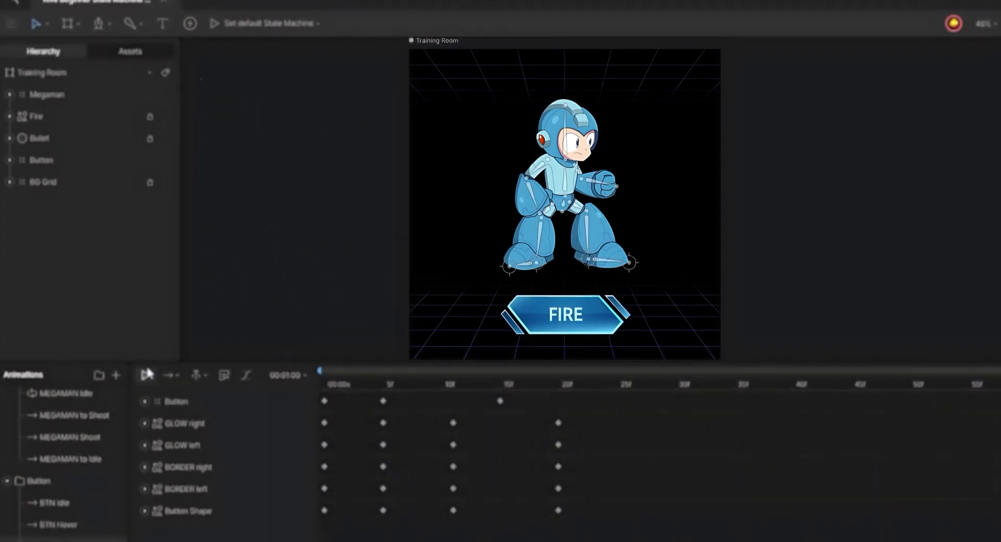
Open State Machine 1 and rename its Layer 1 to "Button"
{"action": "left_click", "coordinate": [59, 384]}
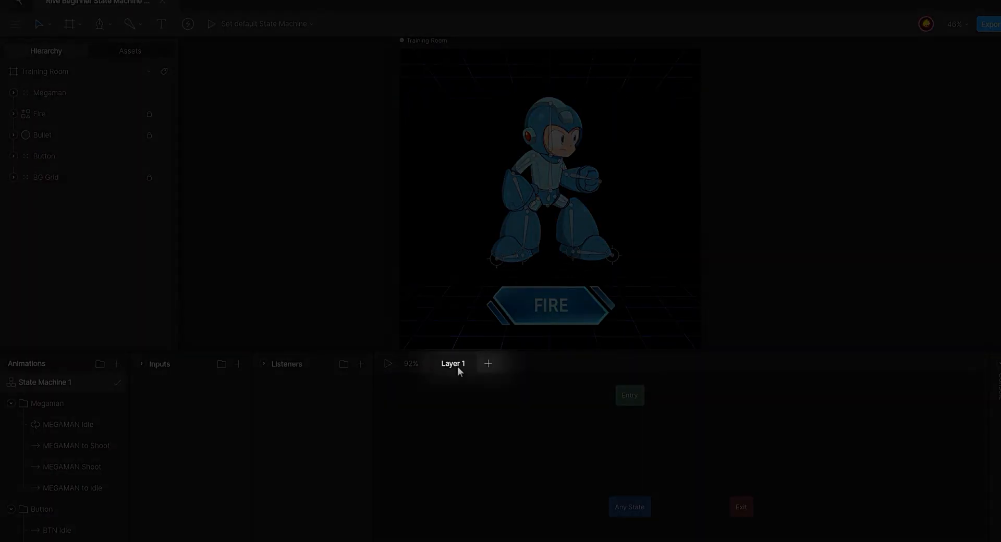
{"action": "double_click", "coordinate": [458, 367]}
{"action": "type", "text": "Button"}
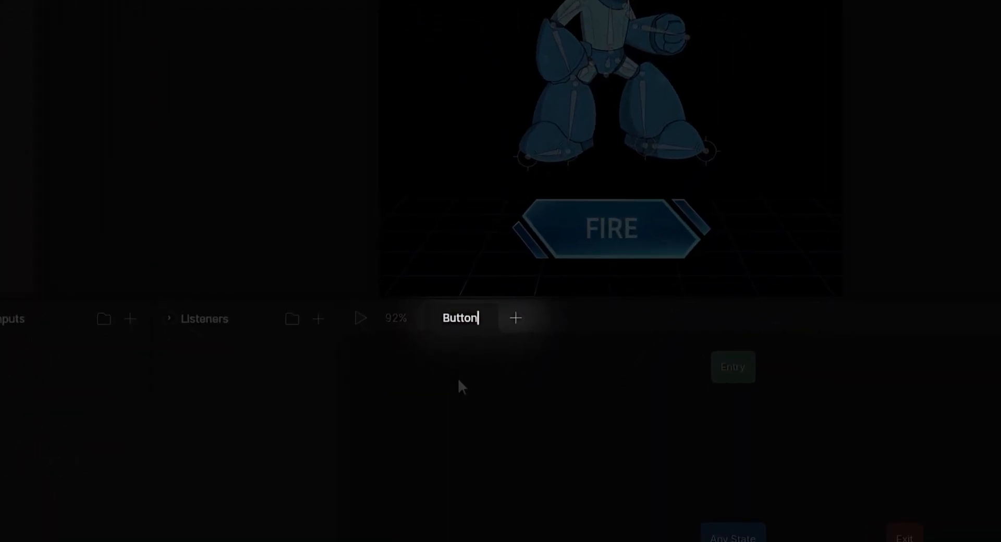
{"action": "key", "text": "Return"}
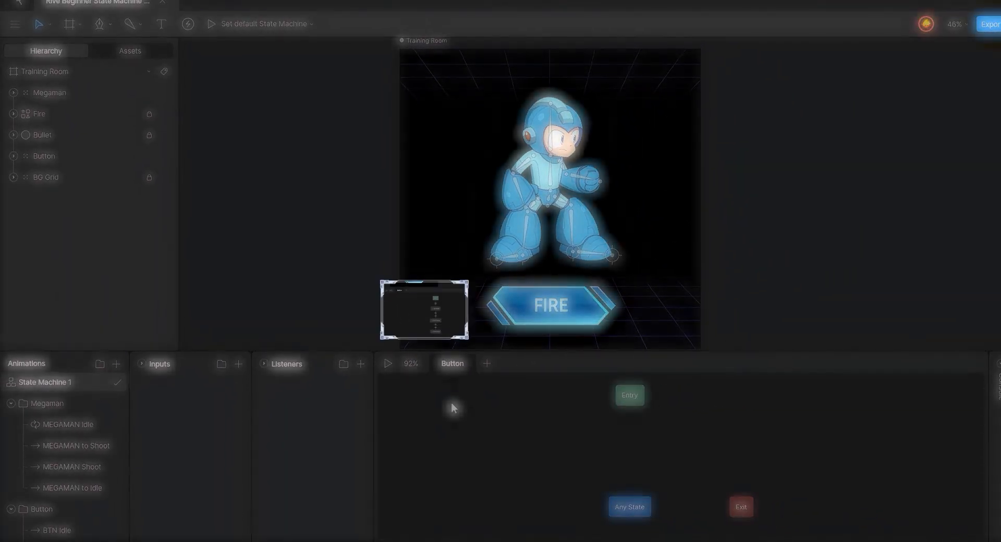
{"action": "left_click", "coordinate": [492, 130]}
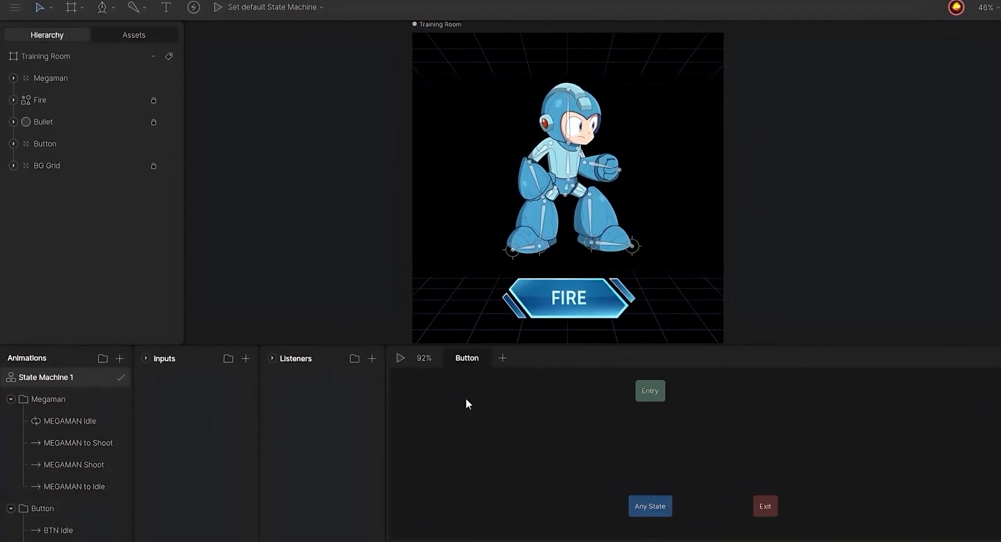
Place the BTN Idle animation as a state between Entry and Any State on the Button layer and test-play the state machine
{"action": "scroll", "coordinate": [137, 378], "scroll_direction": "down", "scroll_amount": 2}
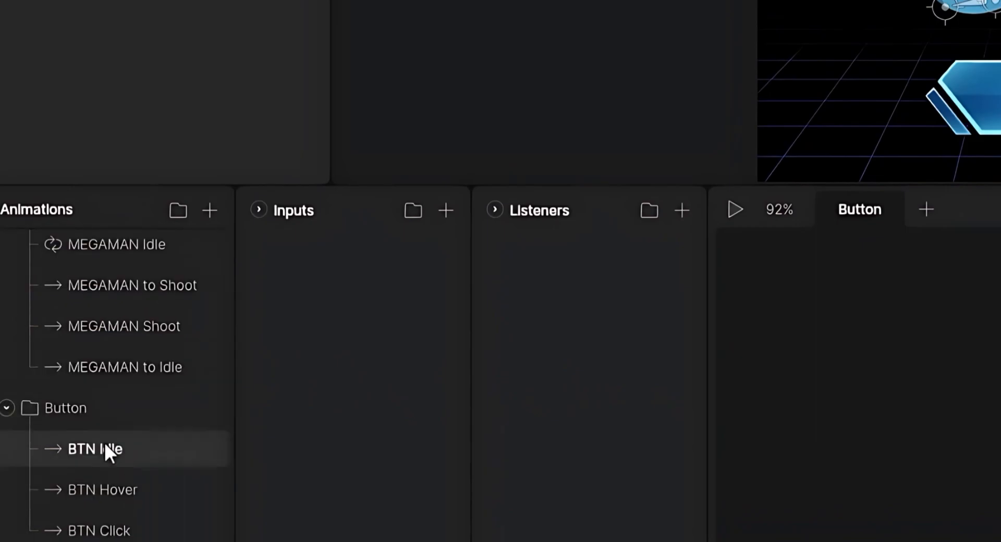
{"action": "left_click_drag", "start_coordinate": [93, 465], "coordinate": [571, 396]}
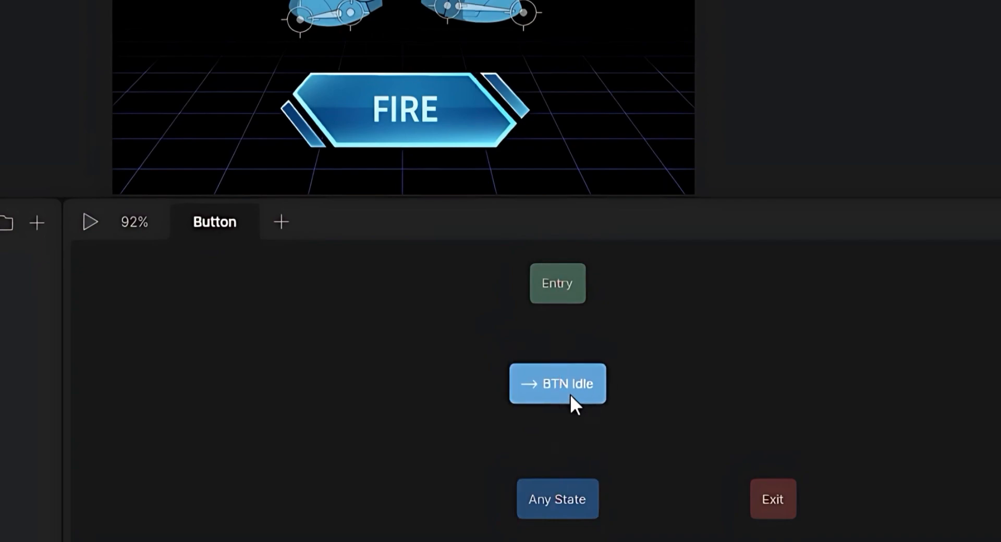
{"action": "left_click", "coordinate": [734, 380]}
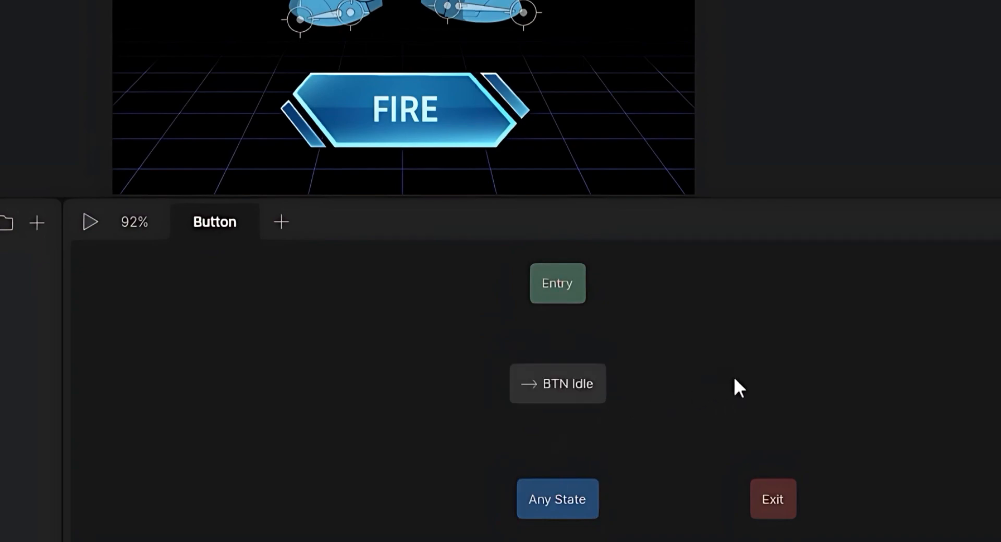
{"action": "left_click", "coordinate": [96, 225]}
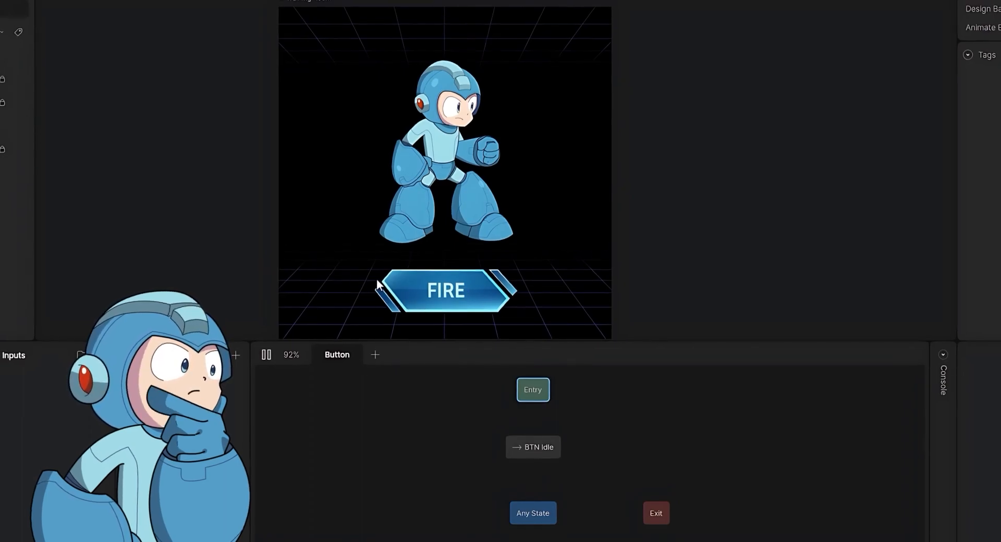
{"action": "left_click", "coordinate": [262, 353]}
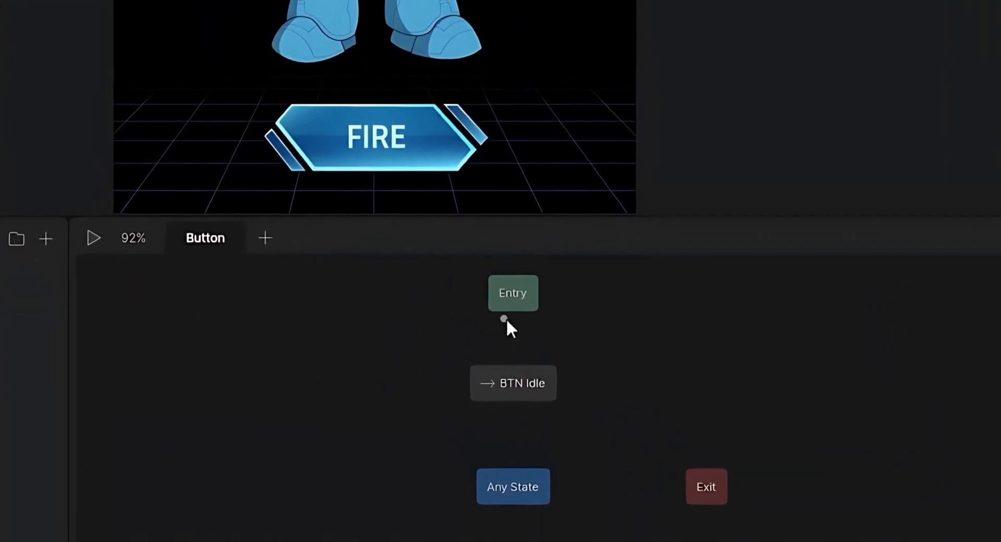
Connect the Entry state to the BTN Idle state with a transition and select that transition
{"action": "mouse_move", "coordinate": [518, 342]}
{"action": "left_mouse_down"}
{"action": "mouse_move", "coordinate": [529, 386]}
{"action": "mouse_move", "coordinate": [524, 359]}
{"action": "left_mouse_up"}
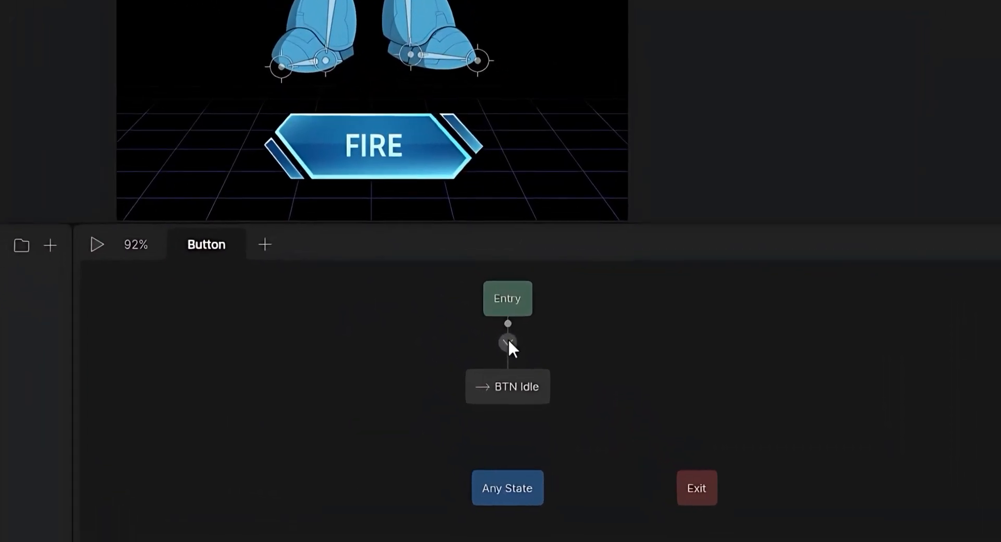
{"action": "left_click", "coordinate": [508, 344]}
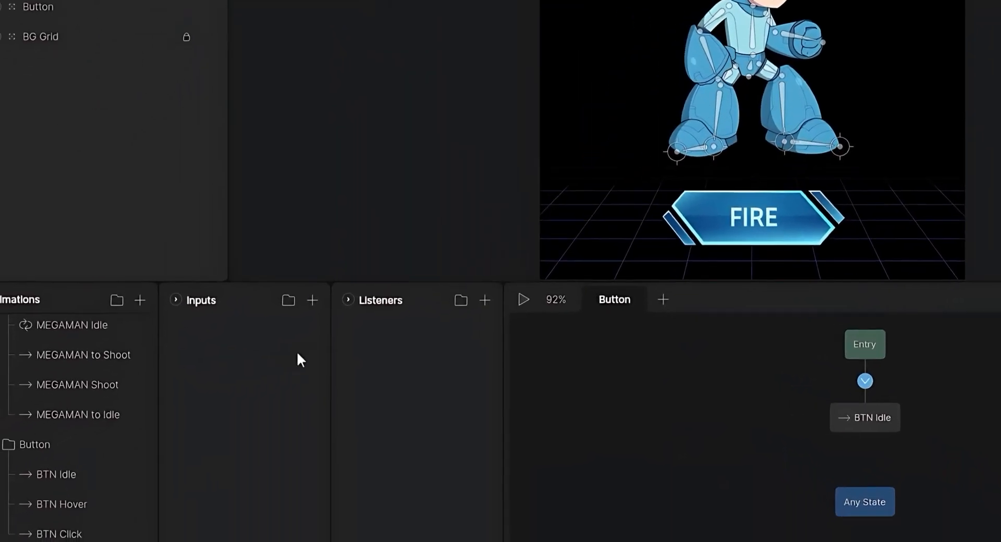
{"action": "left_click", "coordinate": [162, 375]}
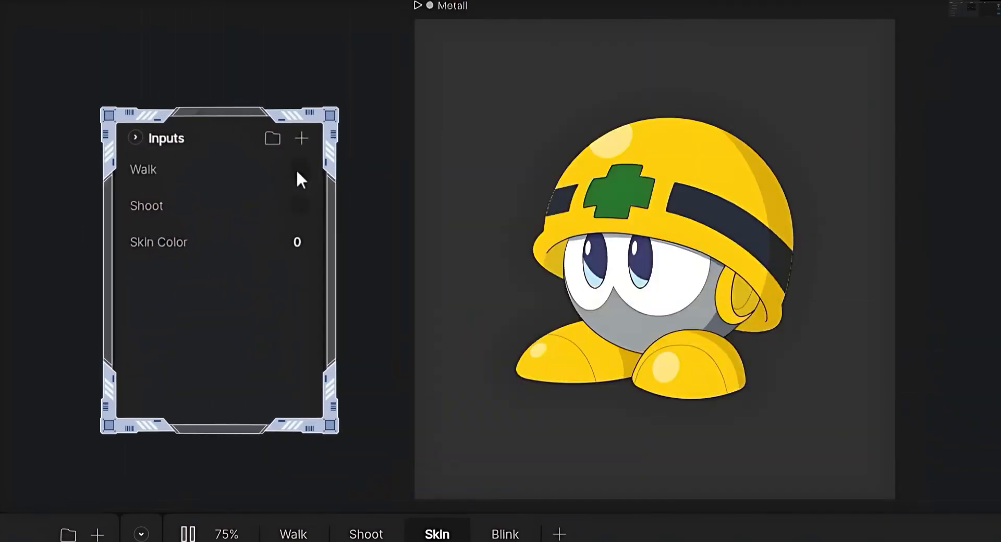
Test the Metall character's inputs by enabling Walk, firing Shoot several times and setting Skin Color to 1 and 2
{"action": "left_click", "coordinate": [299, 171]}
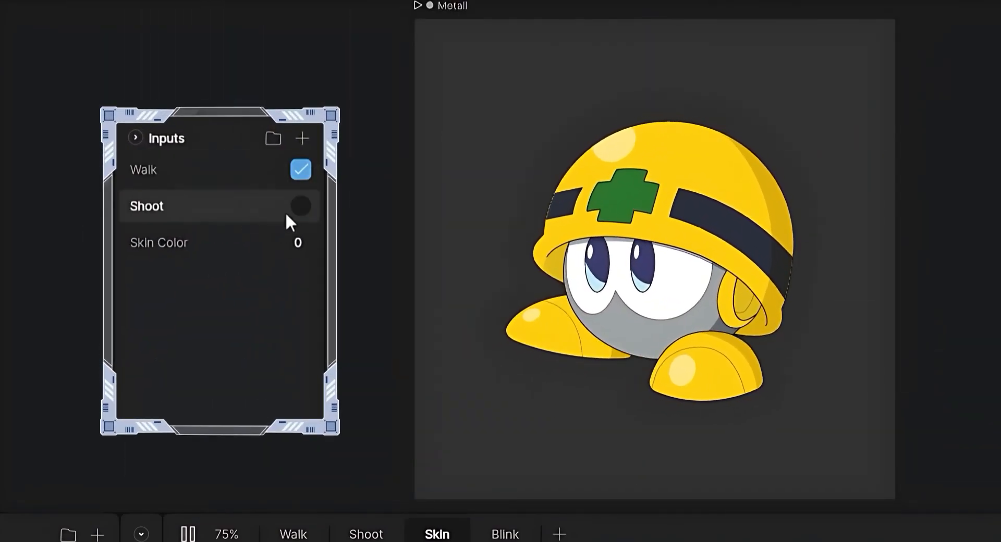
{"action": "left_click", "coordinate": [305, 210]}
{"action": "left_click", "coordinate": [305, 210]}
{"action": "left_click", "coordinate": [305, 210]}
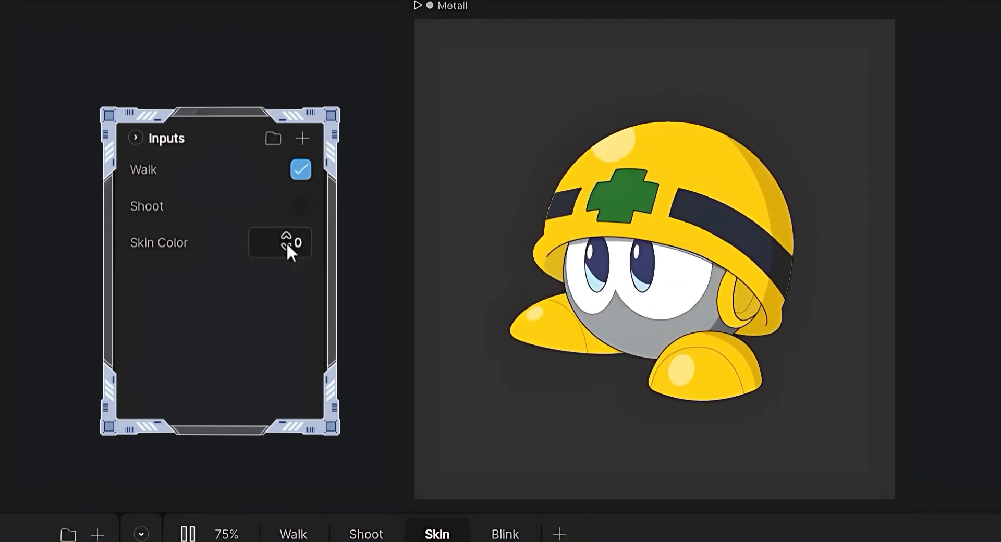
{"action": "left_click", "coordinate": [286, 242]}
{"action": "type", "text": "1"}
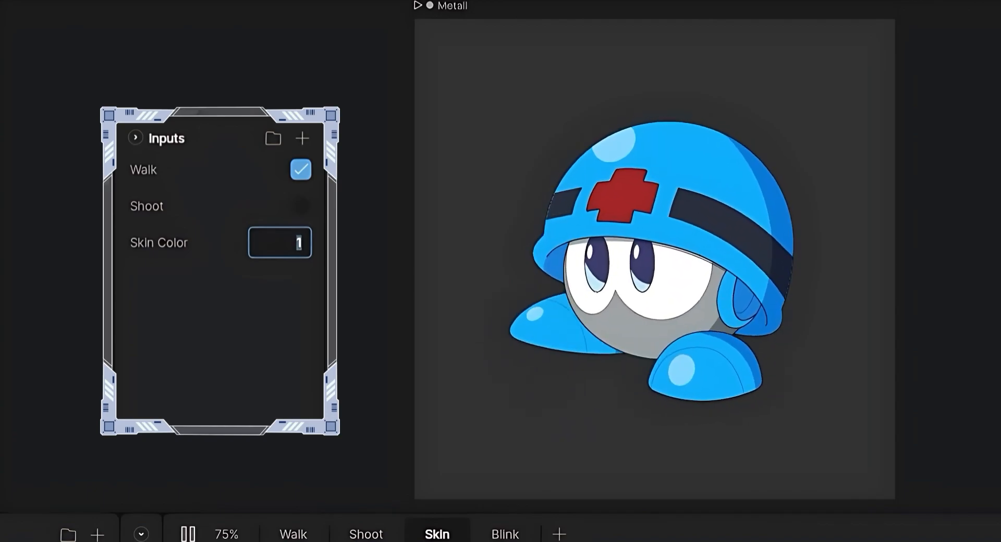
{"action": "type", "text": "2"}
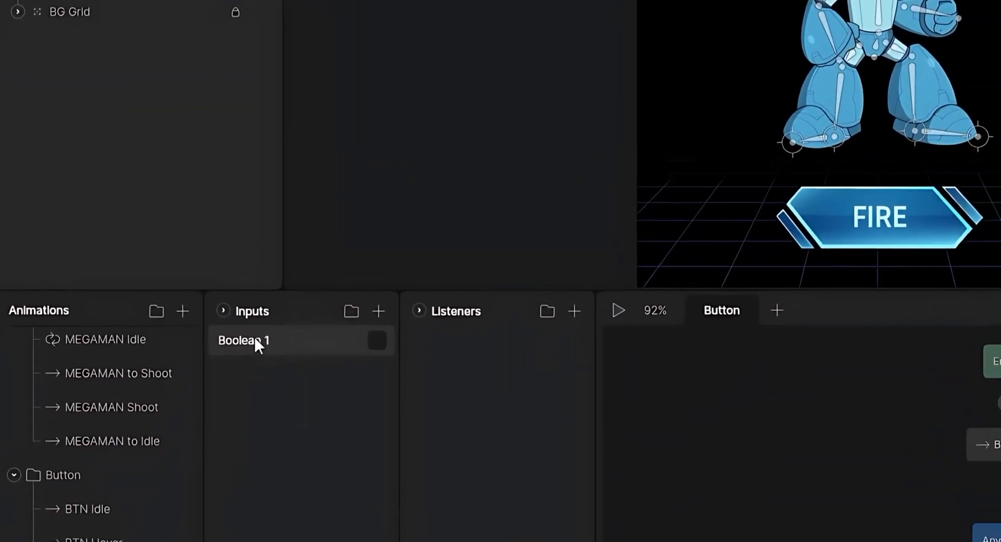
Name the state machine's new boolean input "isHover"
{"action": "double_click", "coordinate": [416, 268]}
{"action": "type", "text": "IsHover"}
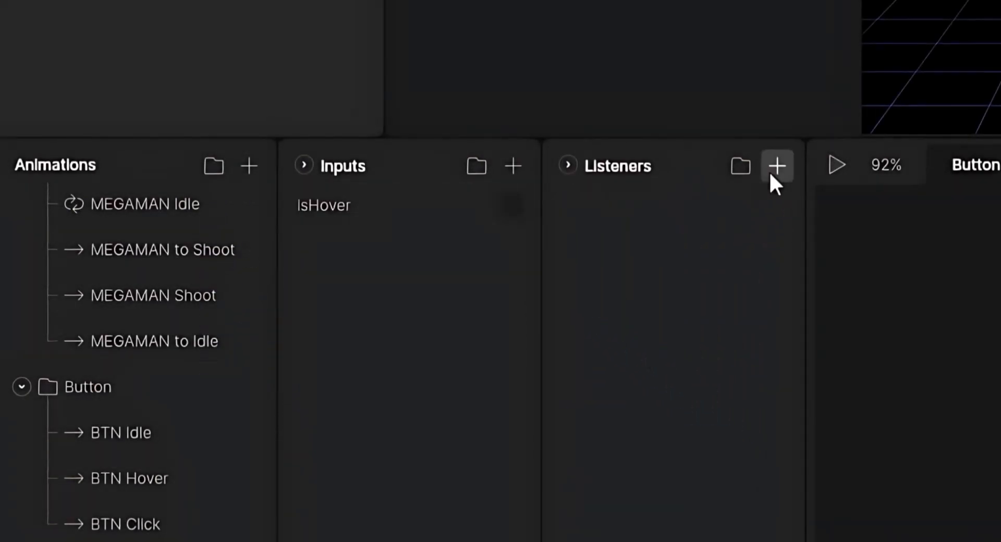
Add a listener to the state machine and name it "mouseEnter"
{"action": "left_click", "coordinate": [776, 166]}
{"action": "double_click", "coordinate": [615, 203]}
{"action": "type", "text": "mouseEnter"}
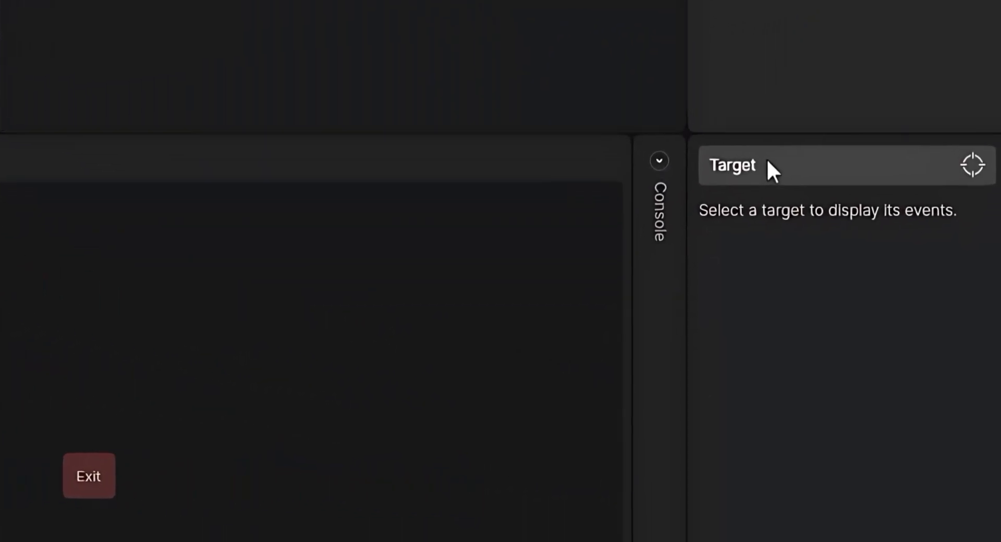
Set the mouseEnter listener's target to Button Shape inside the Button group and its event to Pointer Enter
{"action": "left_click", "coordinate": [768, 163]}
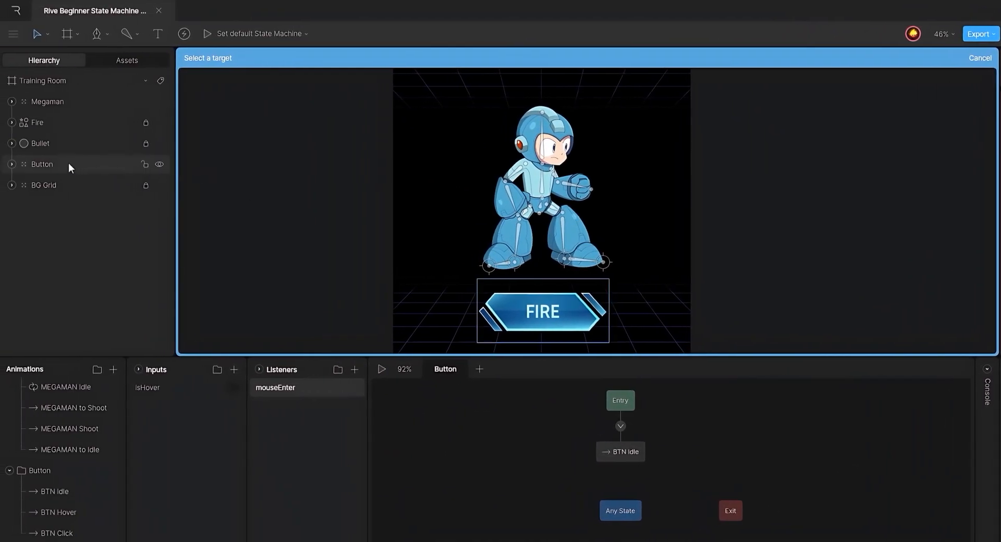
{"action": "left_click", "coordinate": [12, 163]}
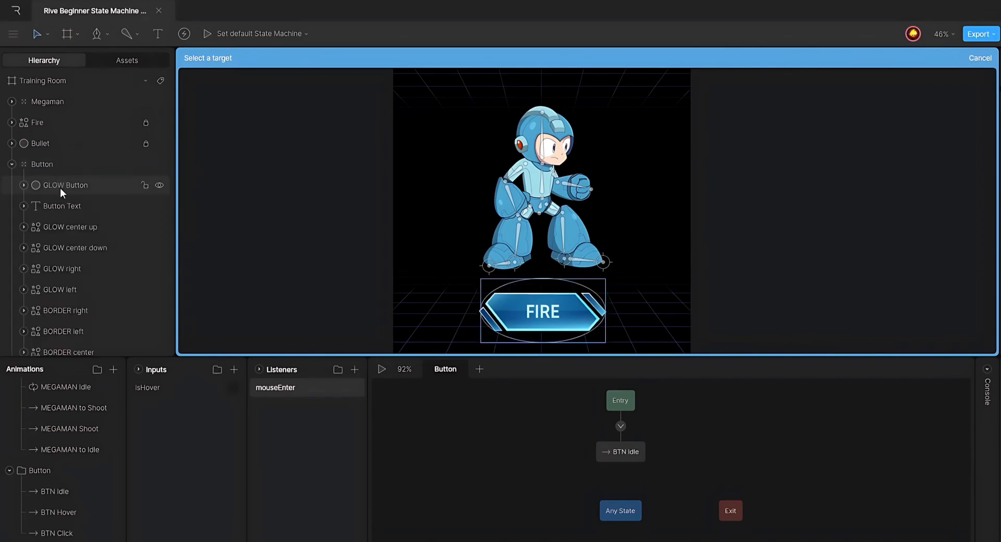
{"action": "scroll", "coordinate": [62, 288], "scroll_direction": "down", "scroll_amount": 2}
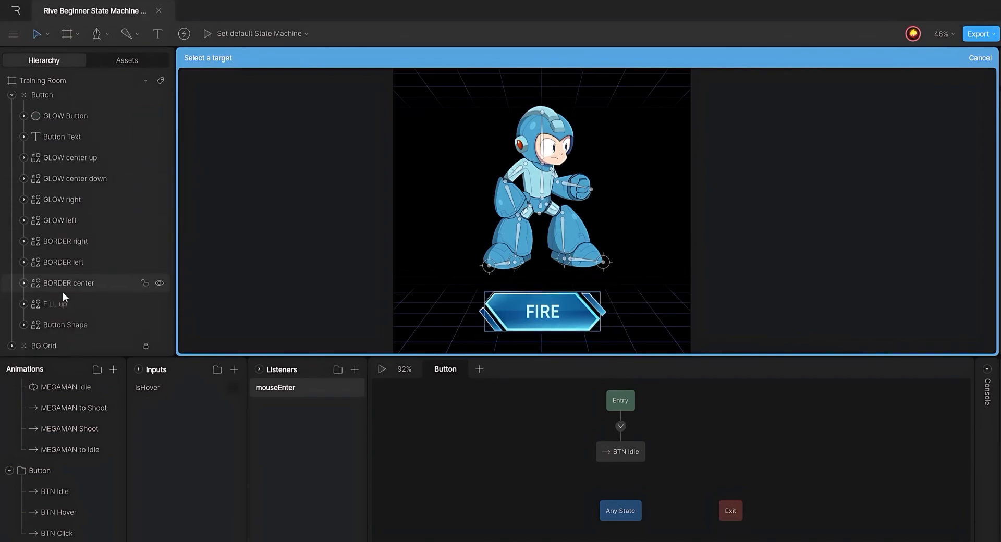
{"action": "left_click", "coordinate": [63, 321]}
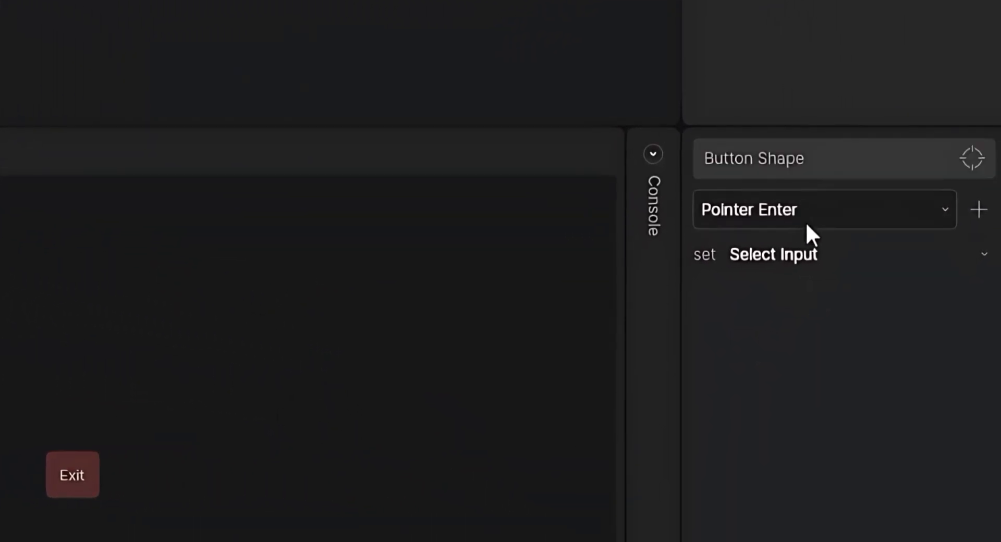
{"action": "left_click", "coordinate": [877, 226]}
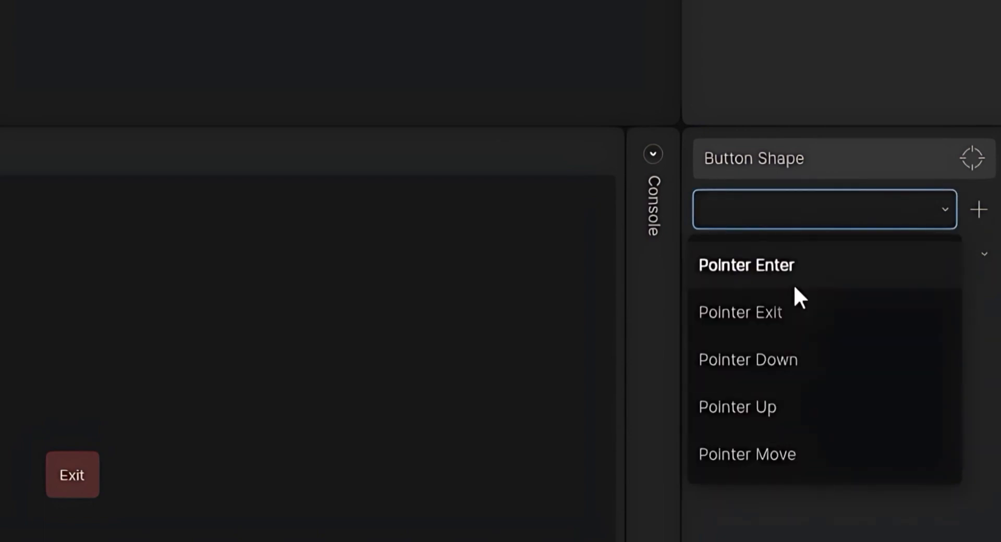
{"action": "left_click", "coordinate": [789, 261]}
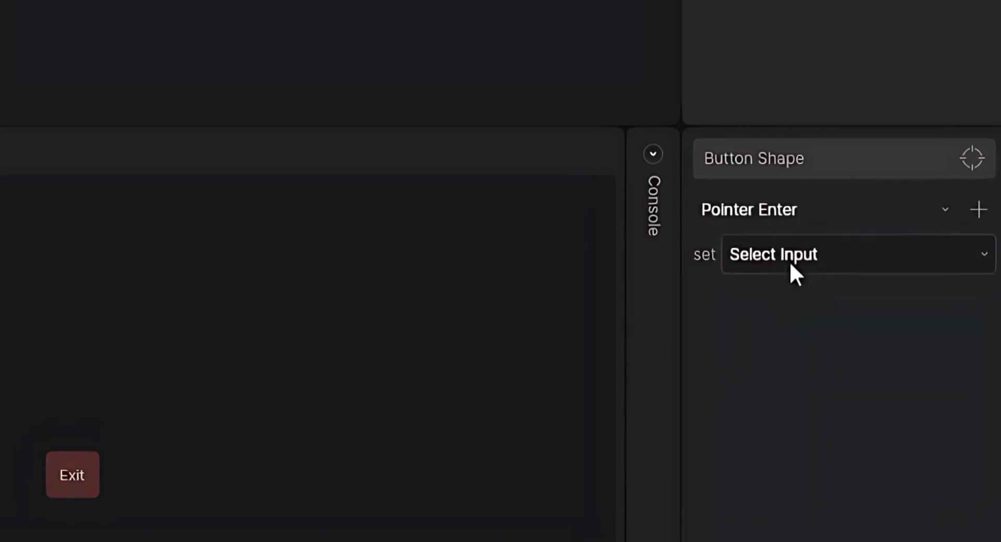
Make the mouseEnter listener set the isHover input to true
{"action": "left_click", "coordinate": [884, 258]}
{"action": "left_click", "coordinate": [760, 308]}
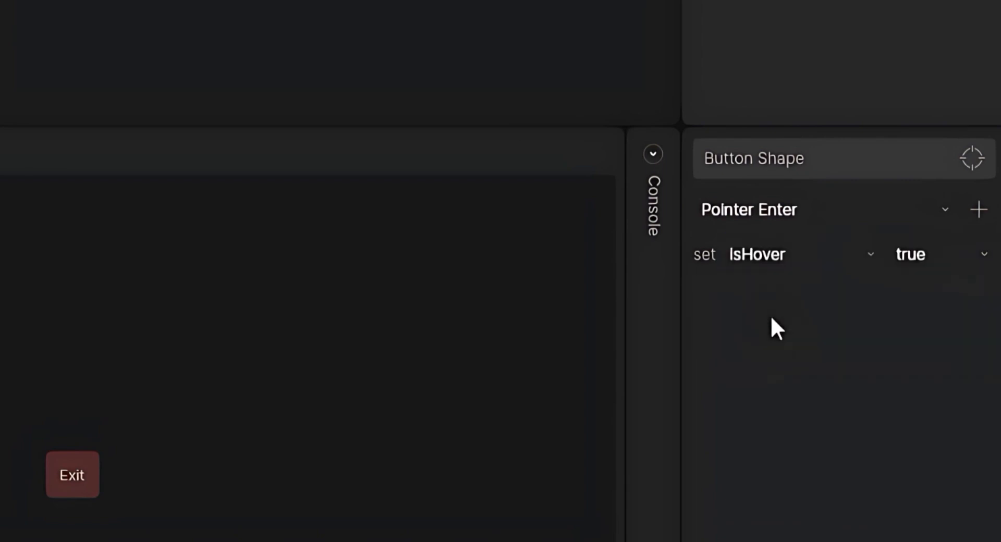
{"action": "left_click", "coordinate": [917, 265]}
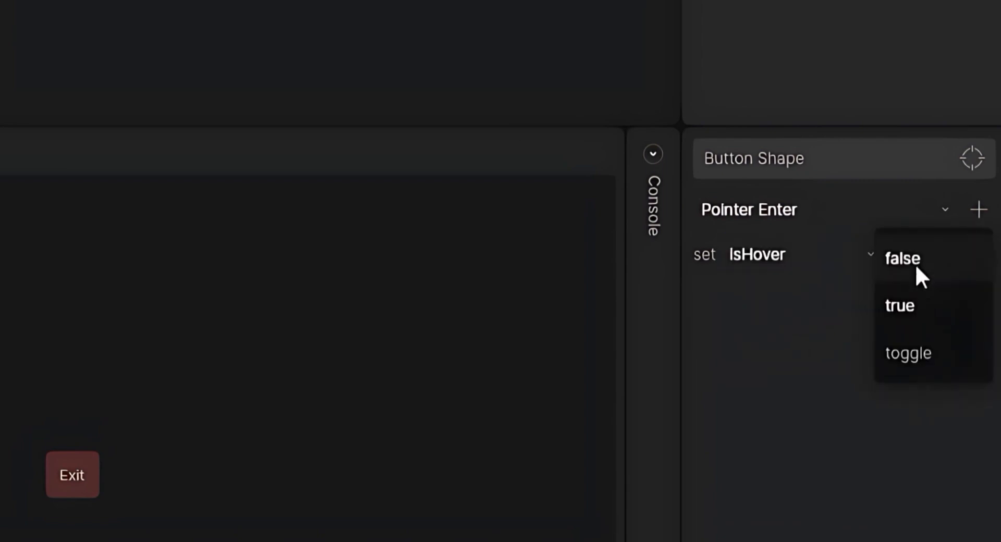
{"action": "left_click", "coordinate": [942, 312]}
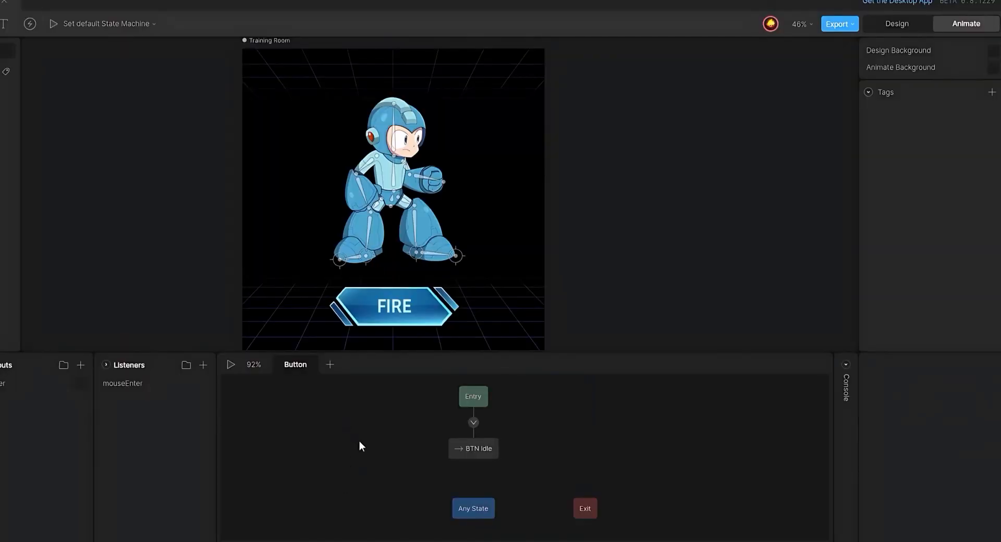
Move the Any State and Exit nodes aside, place BTN Hover below BTN Idle and connect BTN Idle to it
{"action": "left_click_drag", "start_coordinate": [398, 484], "coordinate": [658, 504]}
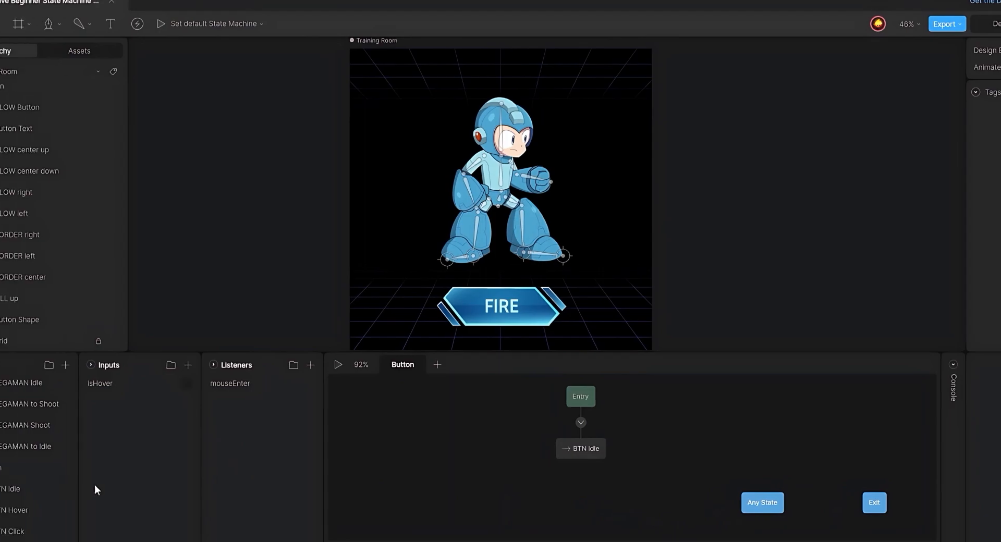
{"action": "left_click_drag", "start_coordinate": [38, 508], "coordinate": [590, 478]}
{"action": "left_click_drag", "start_coordinate": [480, 493], "coordinate": [492, 507]}
Add the condition isHover true to the transition from BTN Idle to BTN Hover
{"action": "left_click", "coordinate": [473, 478]}
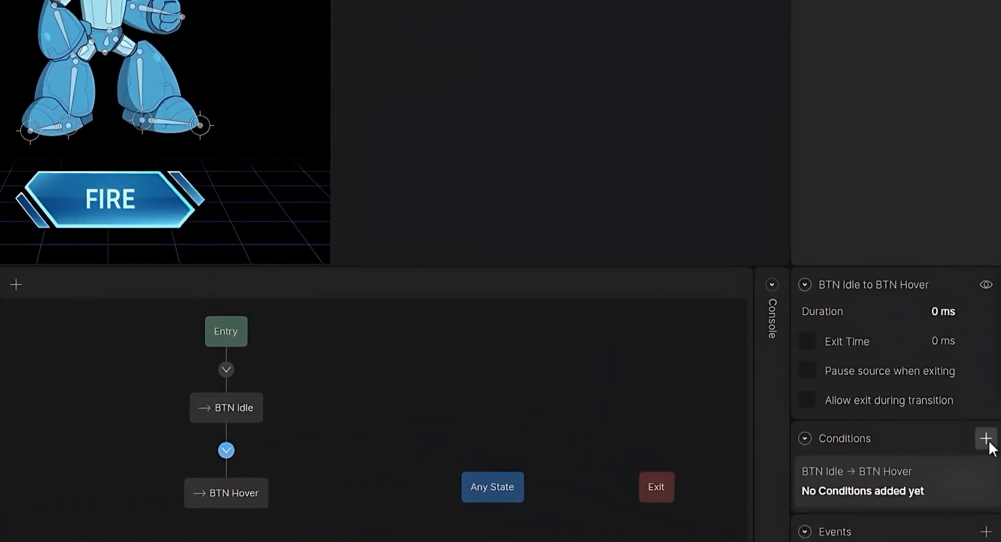
{"action": "left_click", "coordinate": [988, 441]}
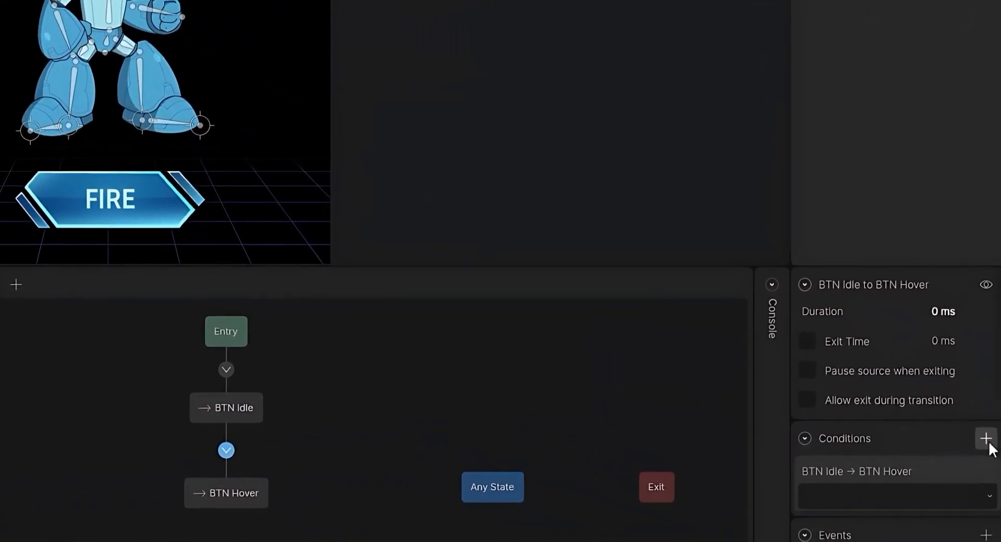
{"action": "left_click", "coordinate": [866, 496]}
{"action": "left_click", "coordinate": [825, 466]}
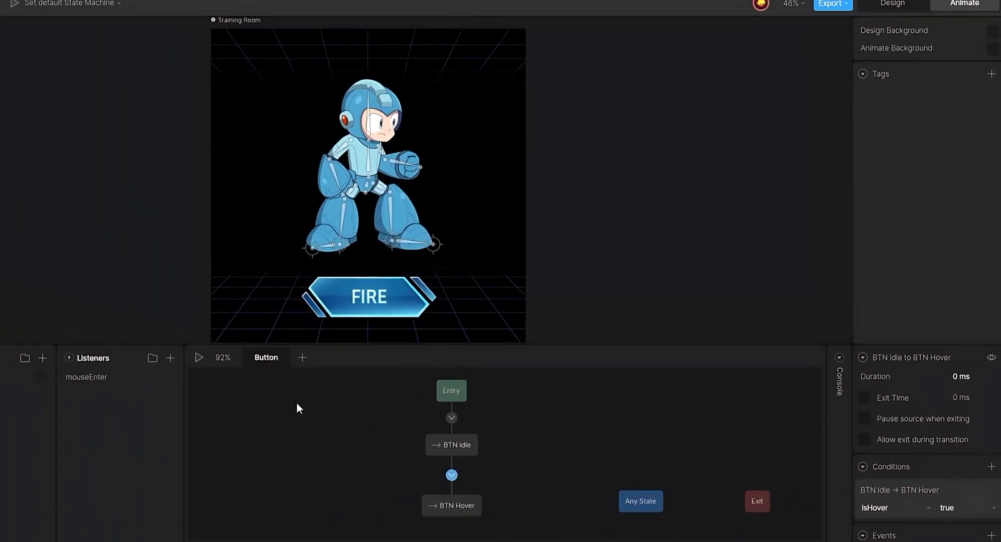
Preview the state machine, move the pointer over the FIRE button to test its hover state, and end the preview
{"action": "left_click", "coordinate": [198, 357]}
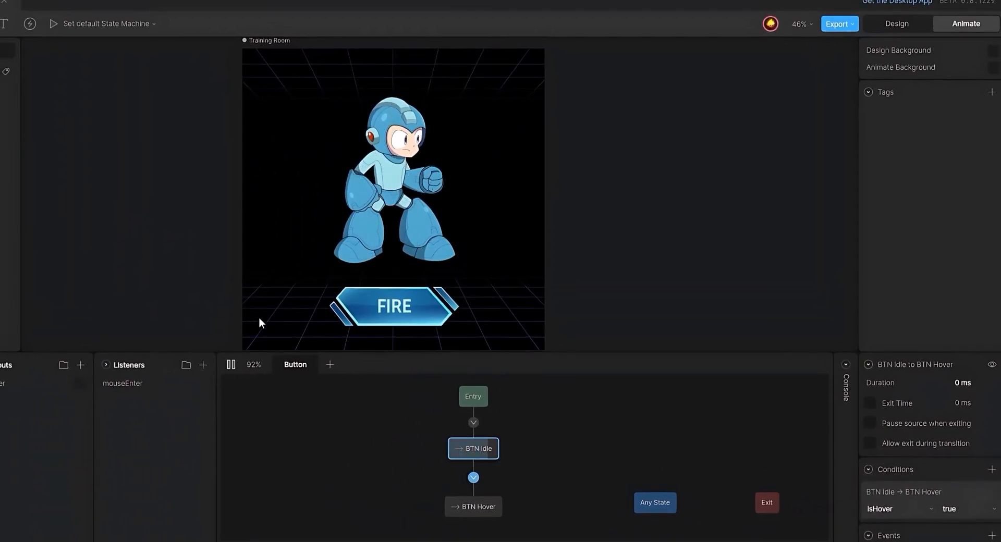
{"action": "mouse_move", "coordinate": [396, 305]}
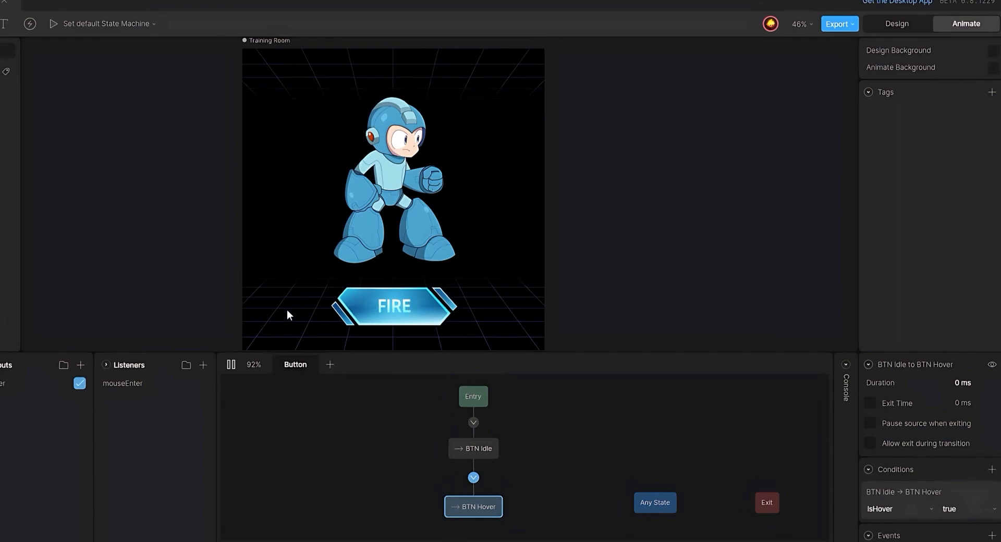
{"action": "left_click", "coordinate": [540, 477]}
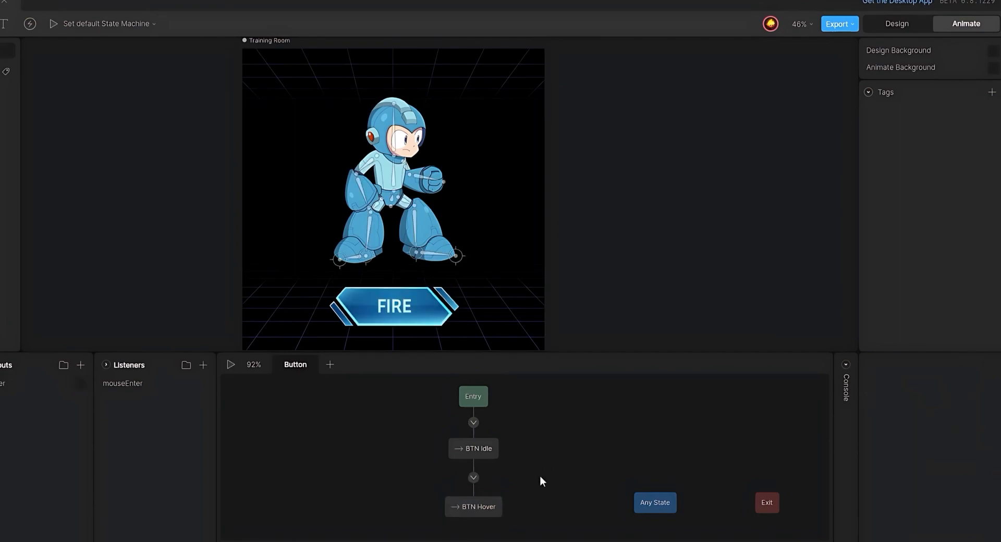
Set the BTN Idle to BTN Hover transition's duration to 300 ms and its interpolation to the eased curve
{"action": "left_click", "coordinate": [473, 478]}
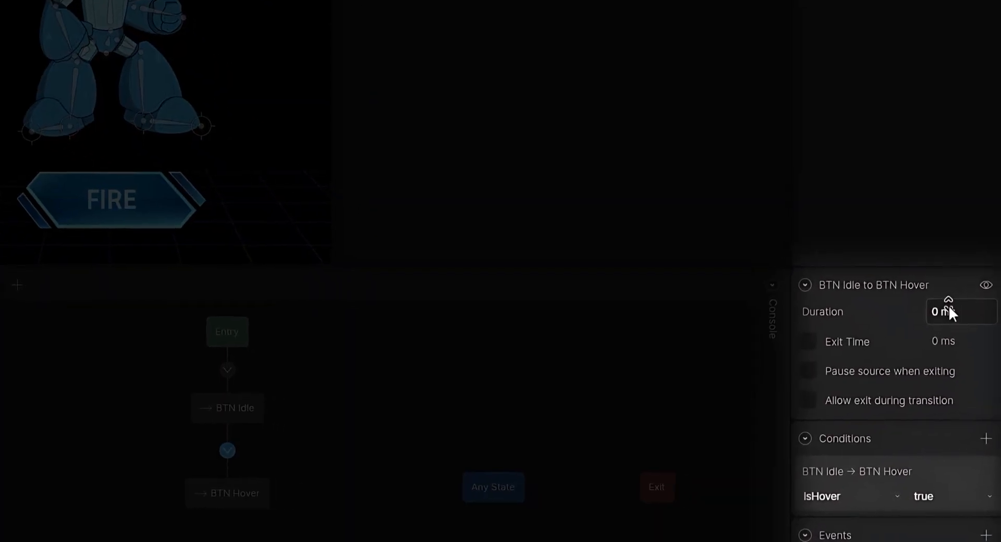
{"action": "left_click", "coordinate": [949, 308]}
{"action": "type", "text": "300"}
{"action": "key", "text": "Return"}
{"action": "scroll", "coordinate": [895, 342], "scroll_direction": "down", "scroll_amount": 5}
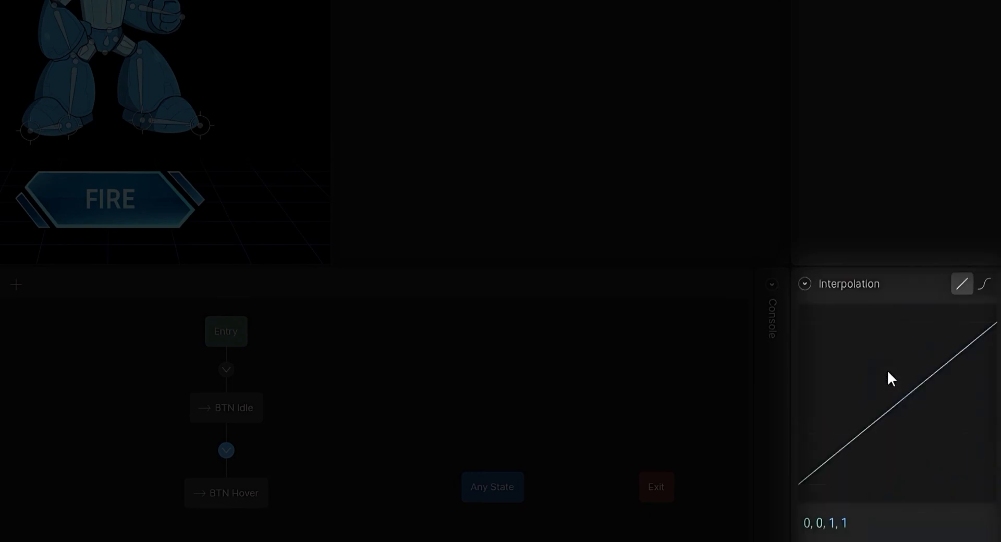
{"action": "left_click", "coordinate": [979, 285]}
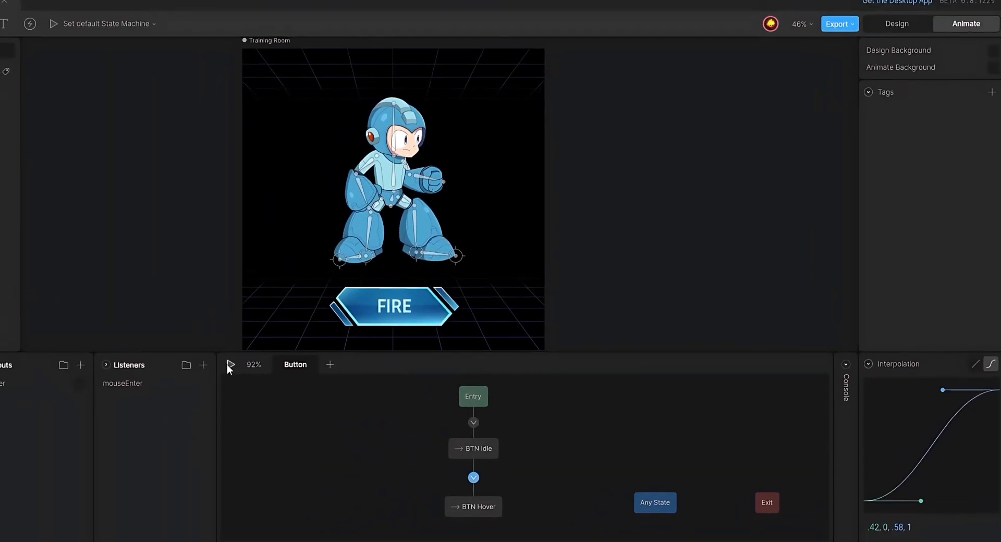
Play the state machine twice and test the smoothed transition by passing the pointer over the FIRE button
{"action": "left_click", "coordinate": [230, 365]}
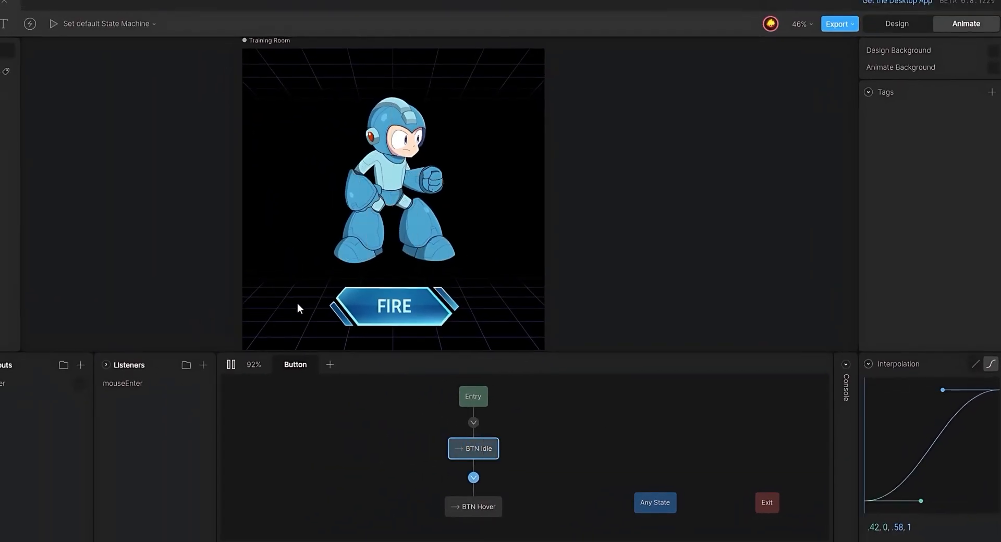
{"action": "mouse_move", "coordinate": [349, 304]}
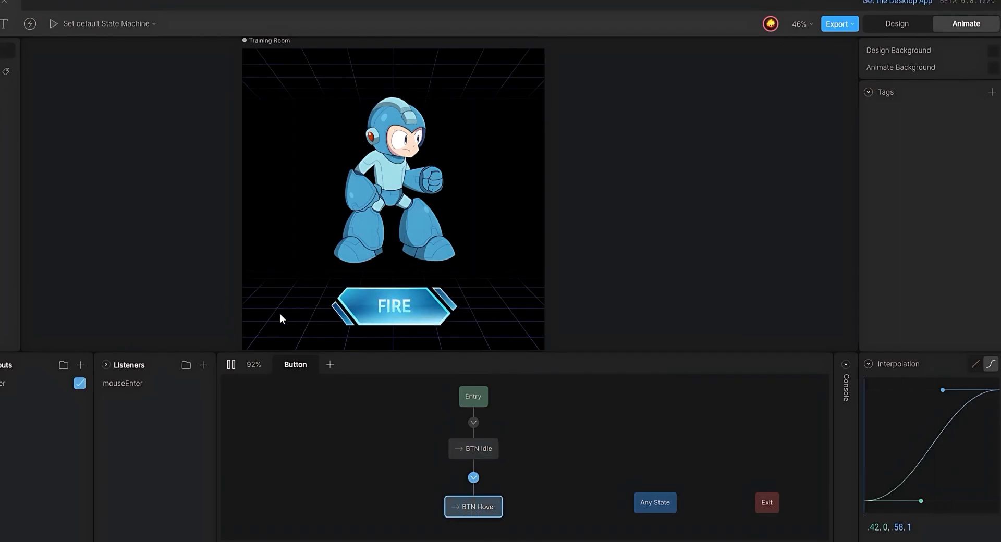
{"action": "left_click", "coordinate": [238, 361]}
{"action": "left_click", "coordinate": [238, 362]}
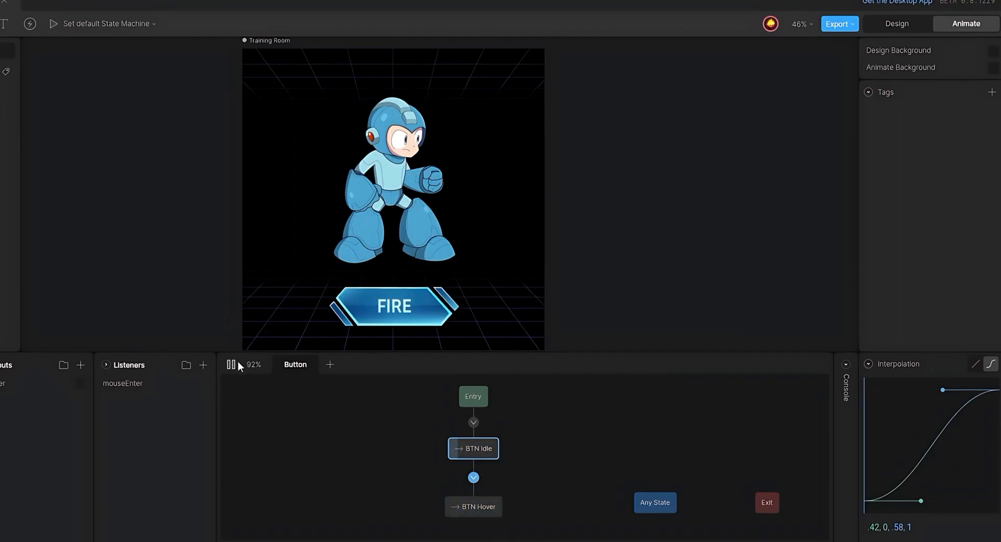
{"action": "mouse_move", "coordinate": [385, 313]}
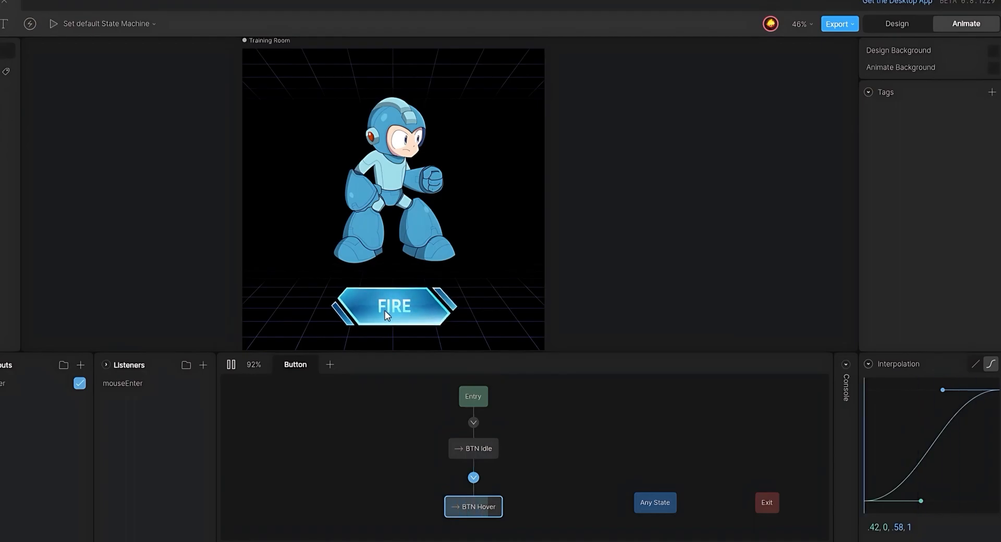
Add a second listener to the state machine and name it "mouseExit"
{"action": "left_click", "coordinate": [203, 365]}
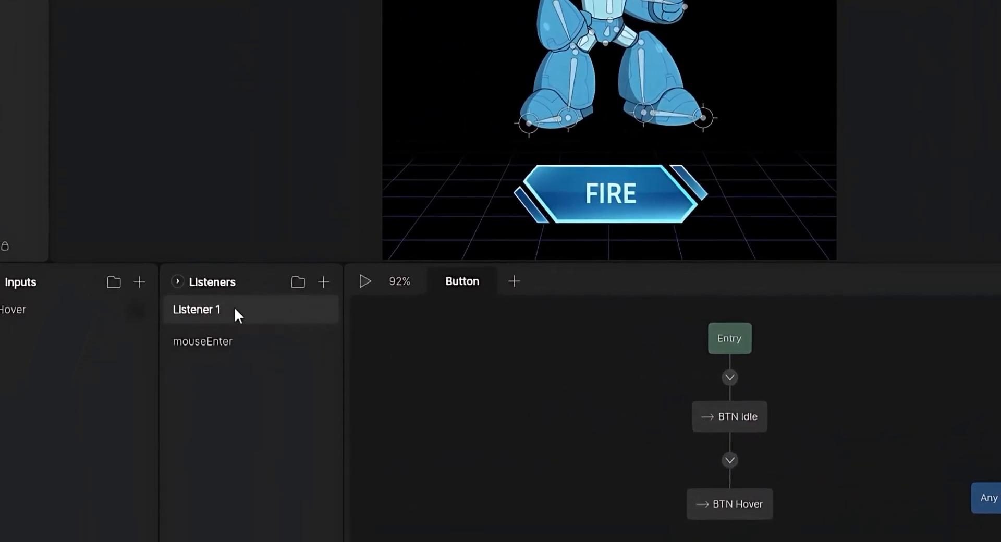
{"action": "double_click", "coordinate": [234, 310]}
{"action": "type", "text": "mouseExit"}
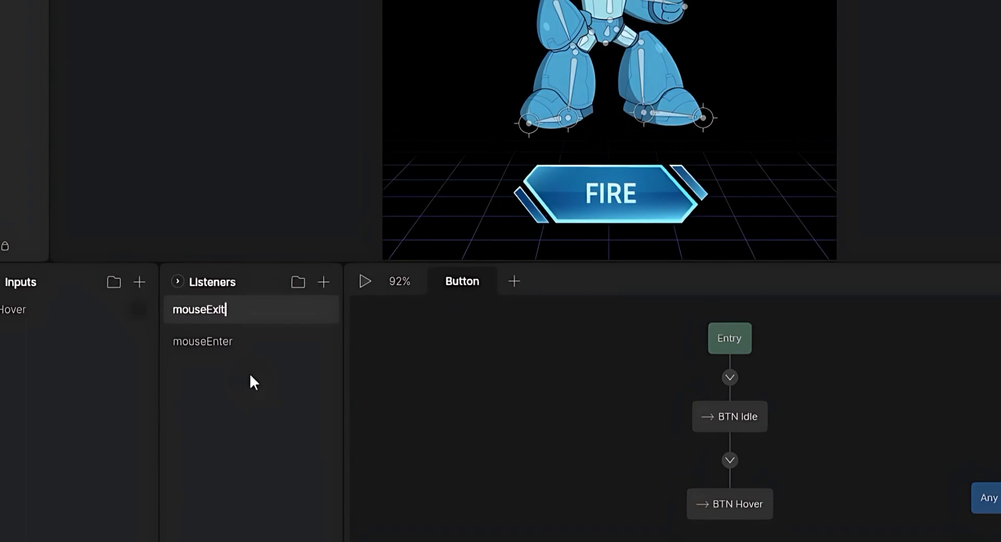
{"action": "key", "text": "Return"}
Set the mouseExit listener's target to Button Shape and its event to Pointer Exit
{"action": "left_click", "coordinate": [988, 299]}
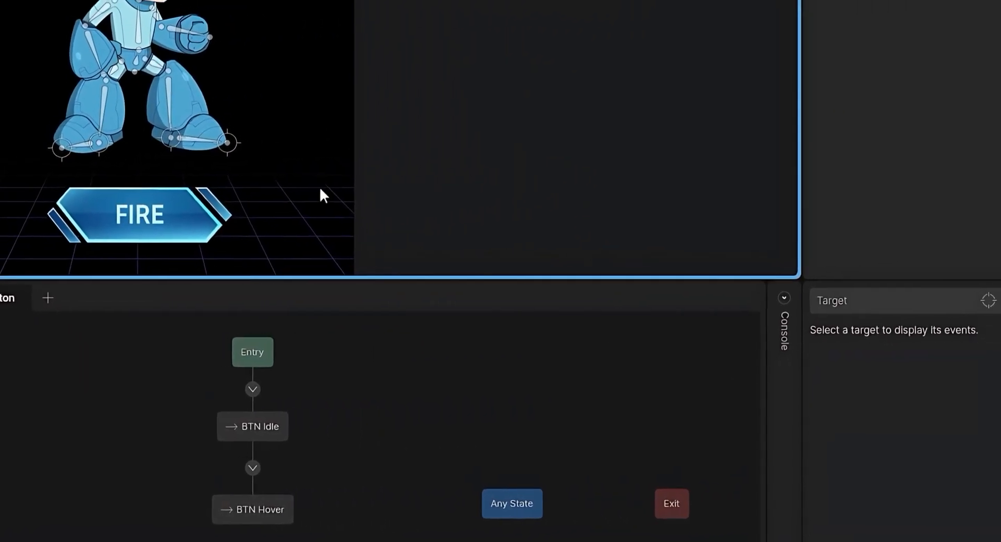
{"action": "left_click", "coordinate": [12, 313]}
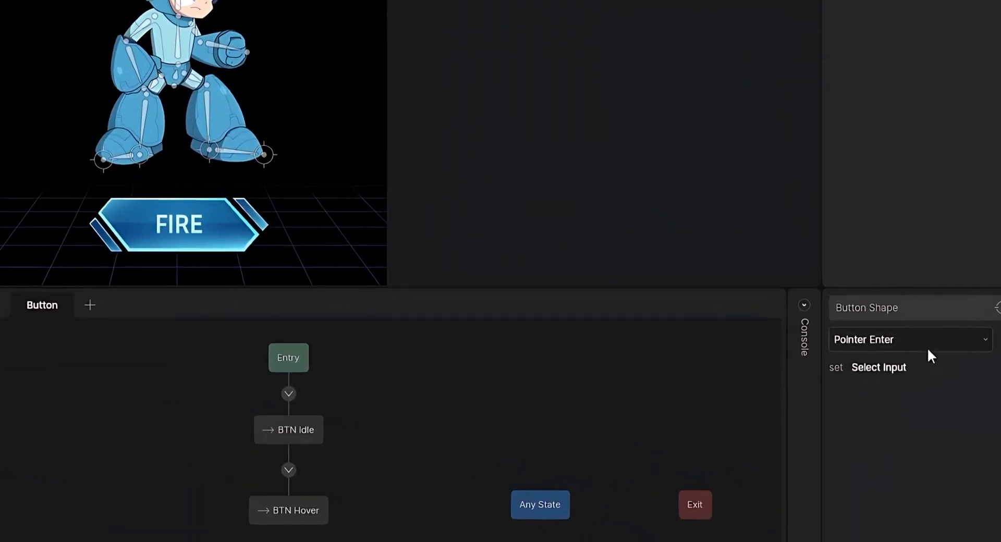
{"action": "left_click", "coordinate": [928, 348]}
{"action": "left_click", "coordinate": [890, 404]}
Make the mouseExit listener set the isHover input to false
{"action": "left_click", "coordinate": [917, 371]}
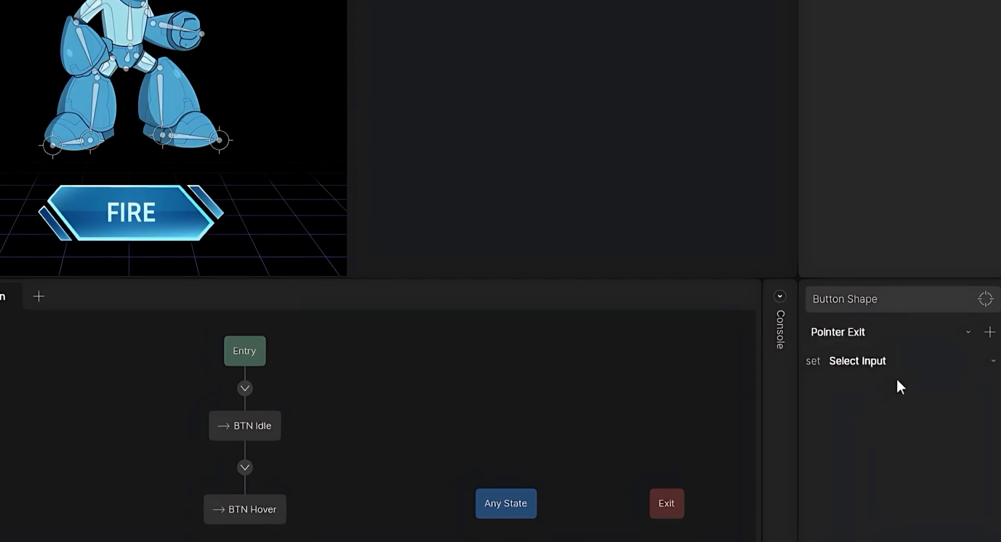
{"action": "left_click", "coordinate": [908, 394]}
{"action": "left_click", "coordinate": [971, 361]}
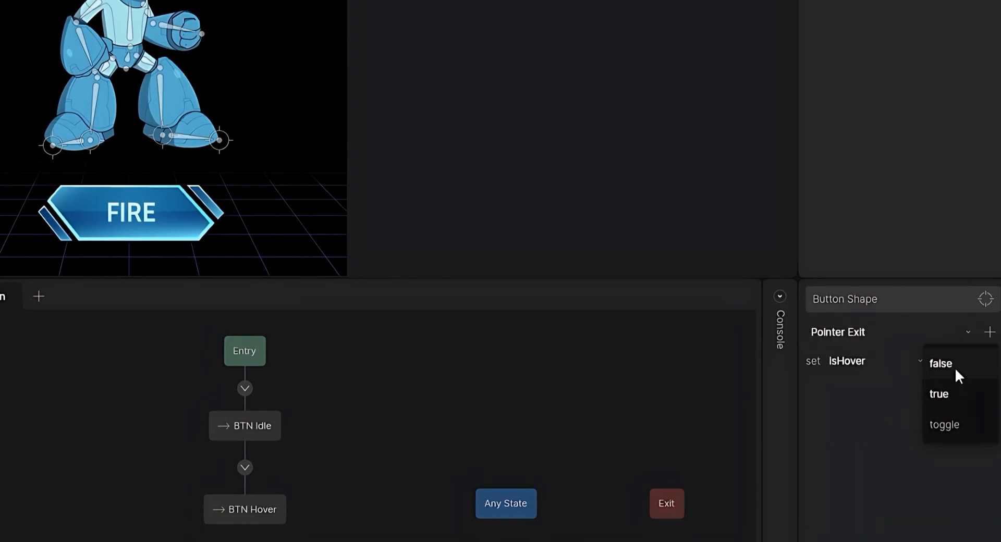
{"action": "left_click", "coordinate": [962, 364]}
Create a transition from BTN Hover back to BTN Idle with the condition isHover false
{"action": "left_click_drag", "start_coordinate": [224, 485], "coordinate": [227, 436]}
{"action": "left_click", "coordinate": [990, 447]}
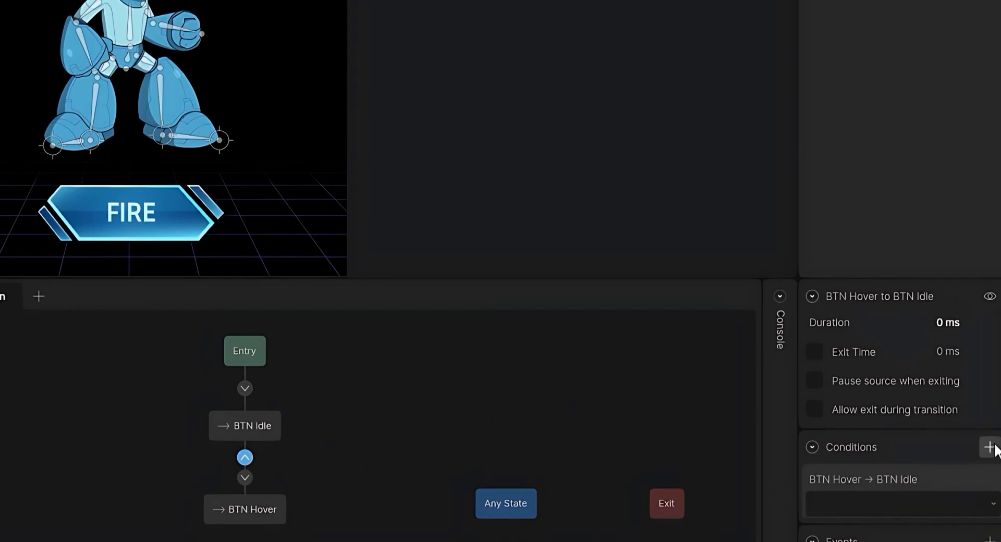
{"action": "left_click", "coordinate": [878, 475]}
{"action": "left_click", "coordinate": [963, 503]}
{"action": "left_click", "coordinate": [923, 526]}
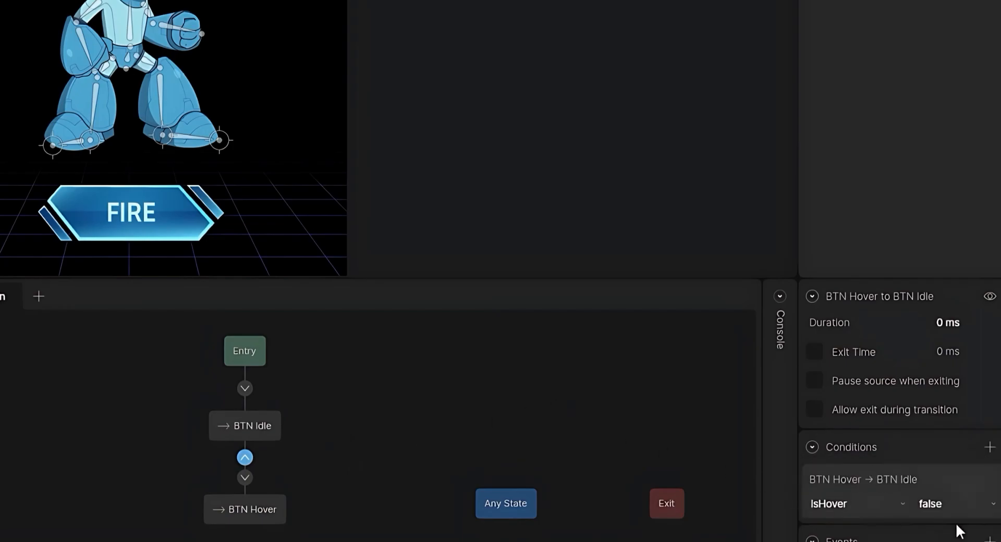
Set the BTN Hover to BTN Idle transition's duration to 300 ms and its interpolation to the eased curve
{"action": "type", "text": "300"}
{"action": "key", "text": "Return"}
{"action": "scroll", "coordinate": [899, 334], "scroll_direction": "down", "scroll_amount": 3}
{"action": "left_click", "coordinate": [989, 296]}
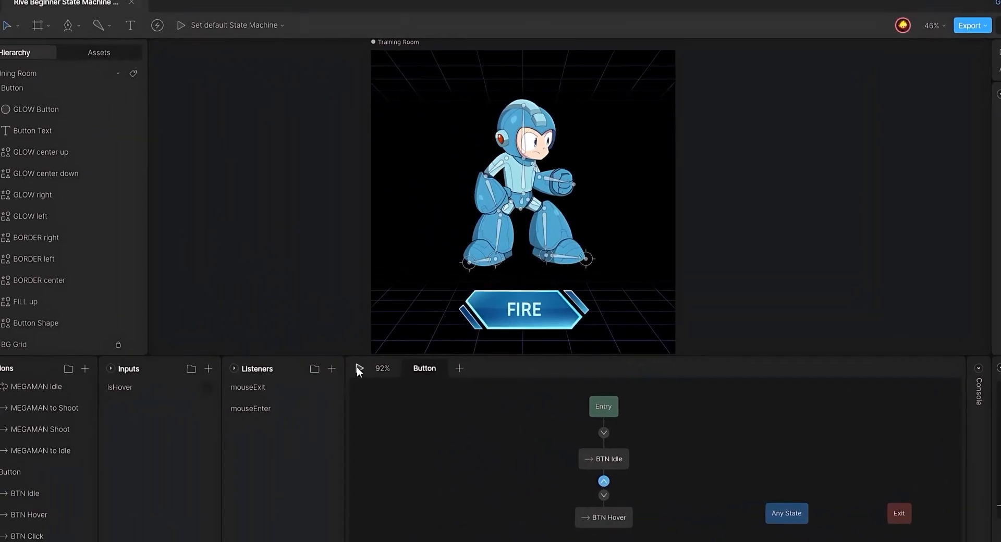
Play the state machine and test the FIRE button by moving the pointer onto and off it
{"action": "left_click", "coordinate": [379, 372]}
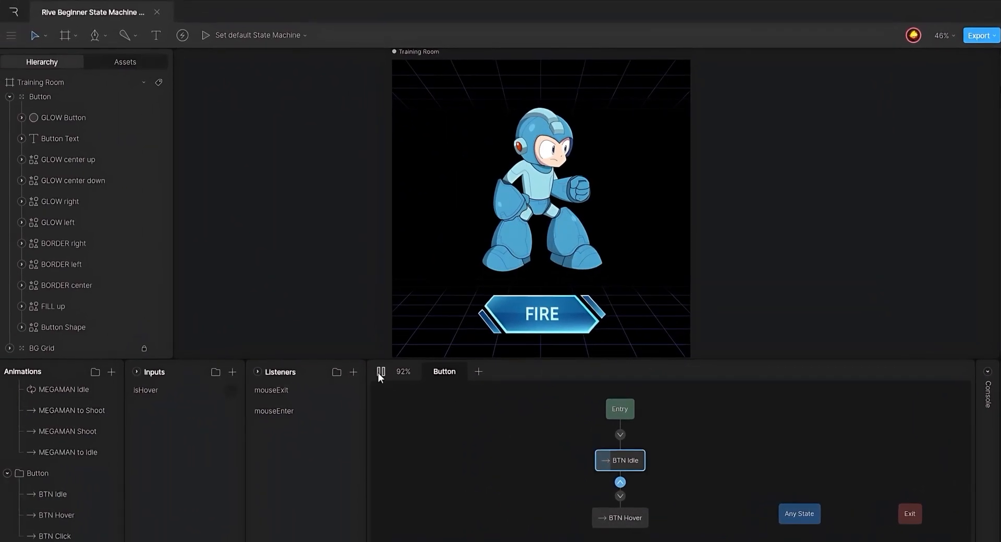
{"action": "mouse_move", "coordinate": [518, 316]}
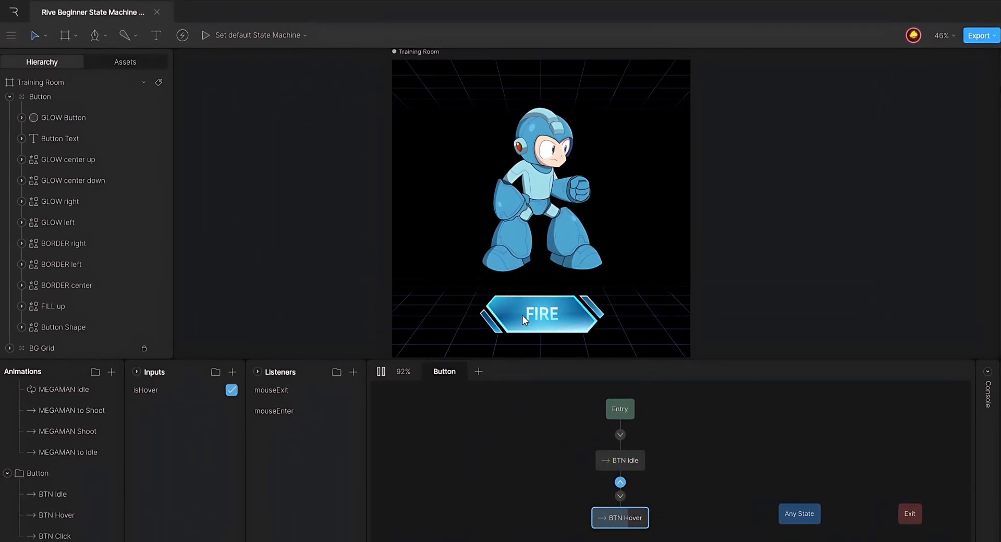
{"action": "mouse_move", "coordinate": [560, 305]}
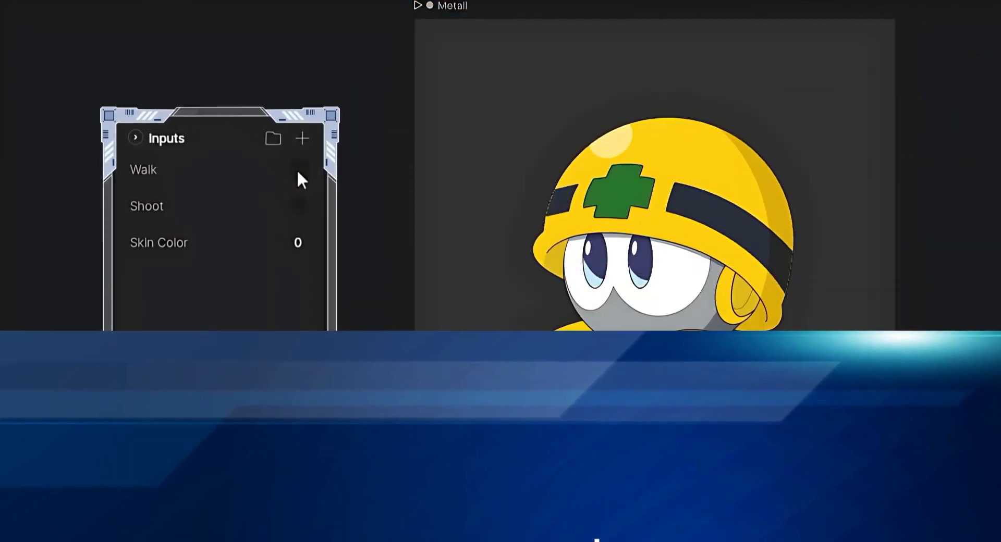
Test the Metall character's inputs by enabling Walk and firing Shoot repeatedly
{"action": "left_click", "coordinate": [297, 170]}
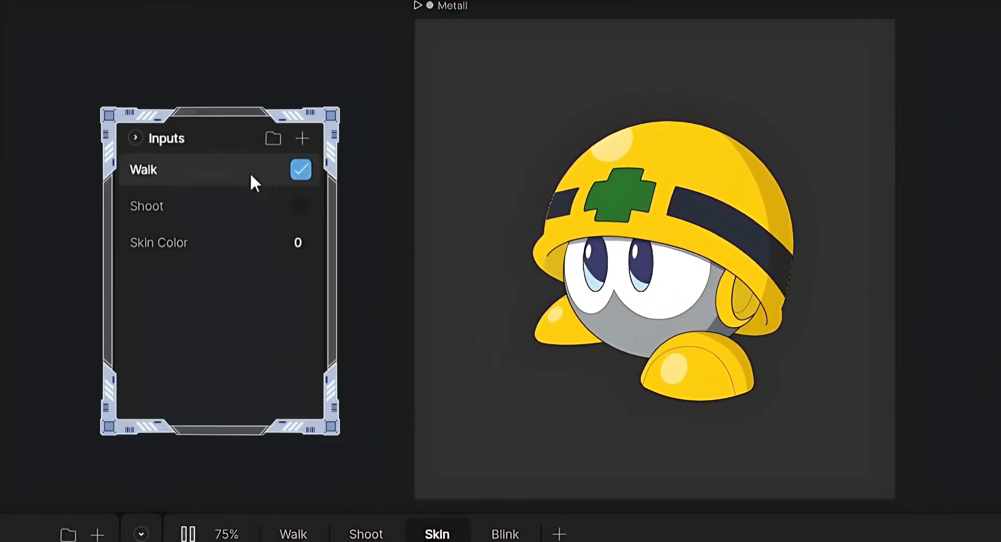
{"action": "left_click", "coordinate": [305, 210]}
{"action": "left_click", "coordinate": [305, 210]}
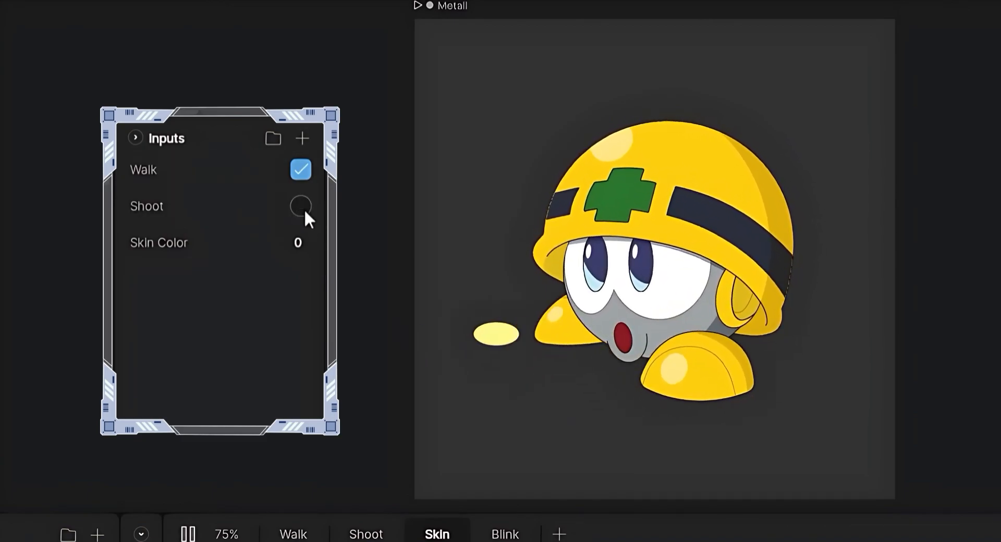
{"action": "left_click", "coordinate": [305, 209]}
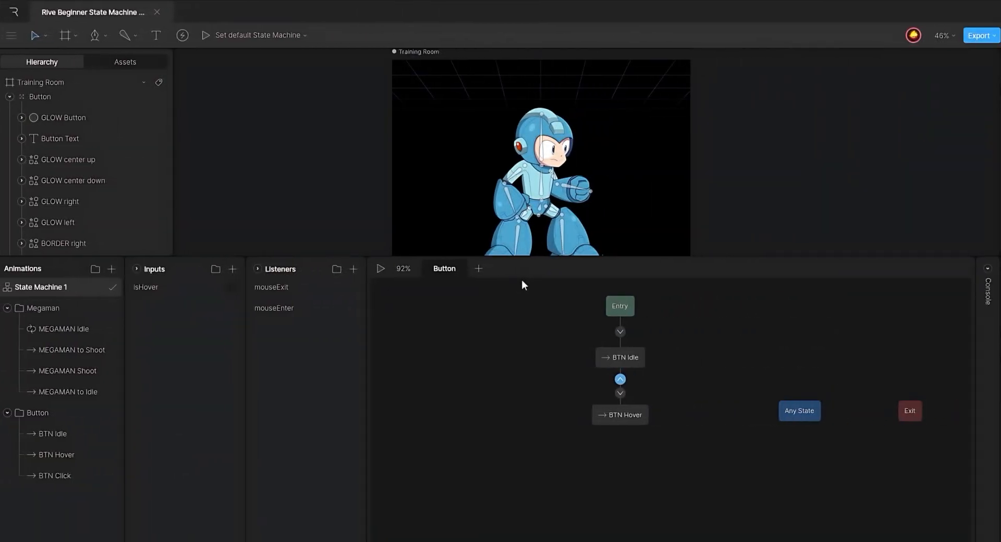
Place the BTN Click animation below BTN Hover as a state and connect BTN Hover to it
{"action": "left_click_drag", "start_coordinate": [83, 475], "coordinate": [626, 463]}
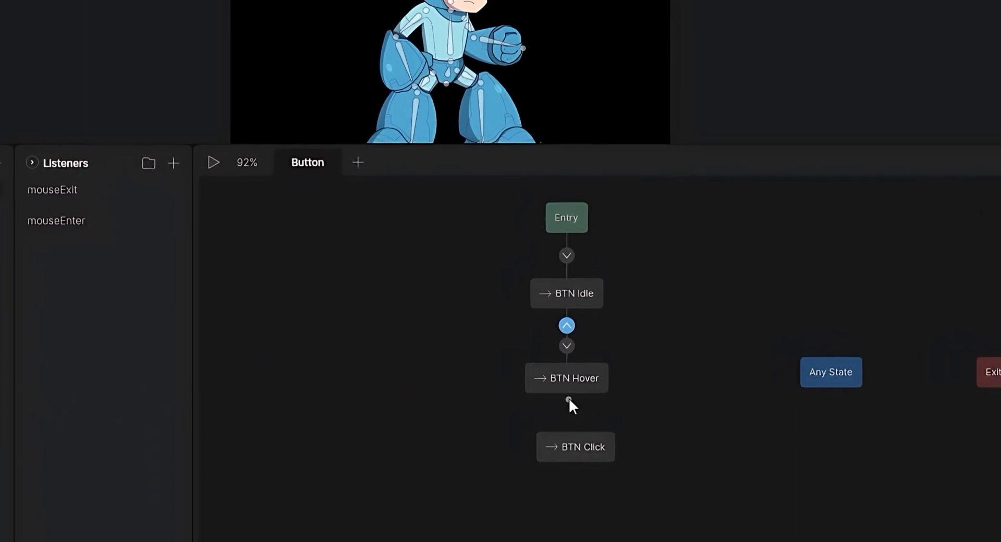
{"action": "left_click_drag", "start_coordinate": [568, 399], "coordinate": [573, 454]}
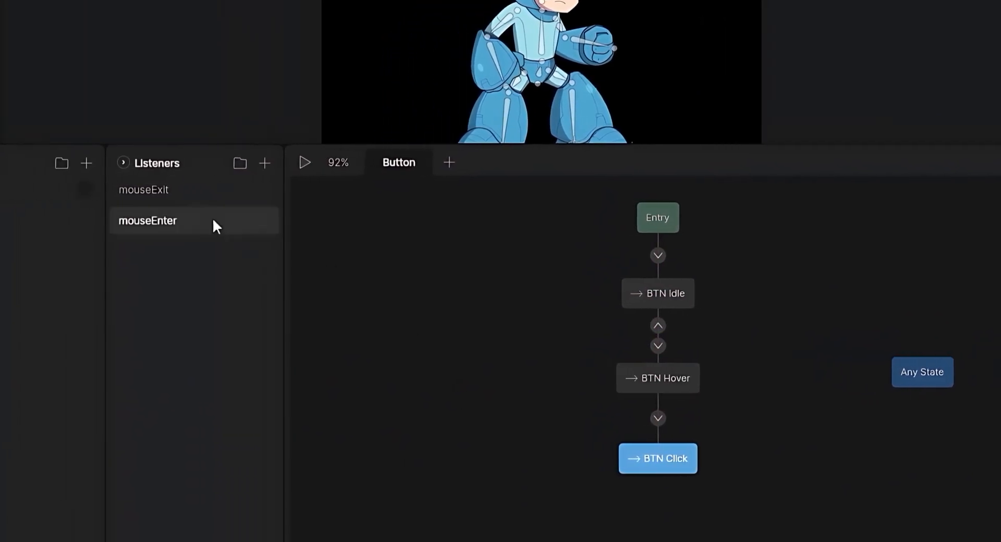
Add a Trigger input named isClick to the state machine
{"action": "left_click", "coordinate": [86, 163]}
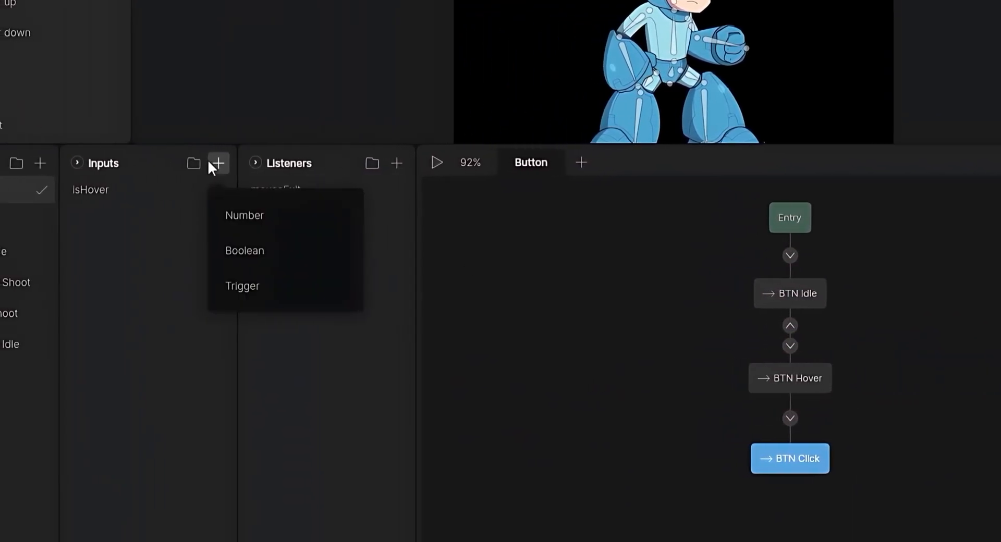
{"action": "left_click", "coordinate": [259, 285]}
{"action": "double_click", "coordinate": [134, 191]}
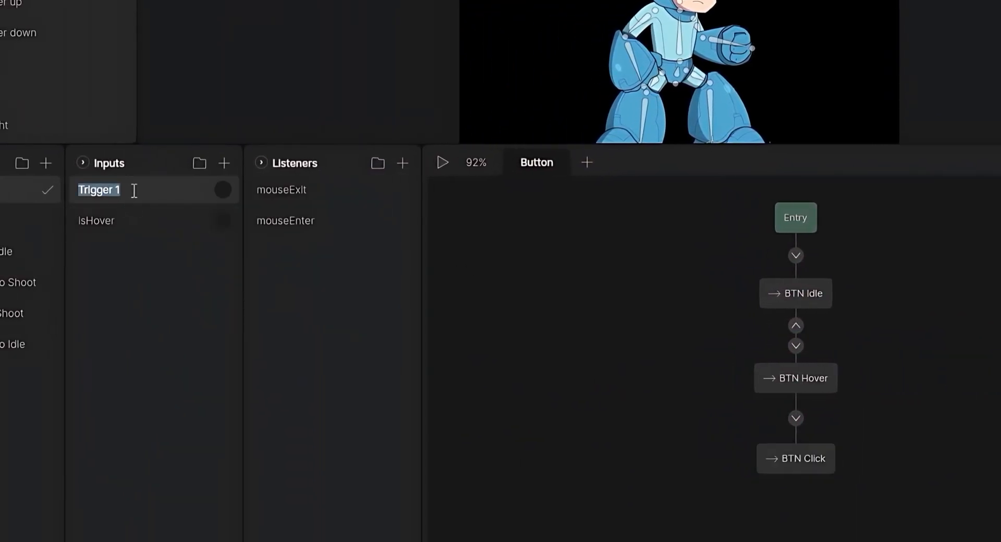
{"action": "type", "text": "isClick"}
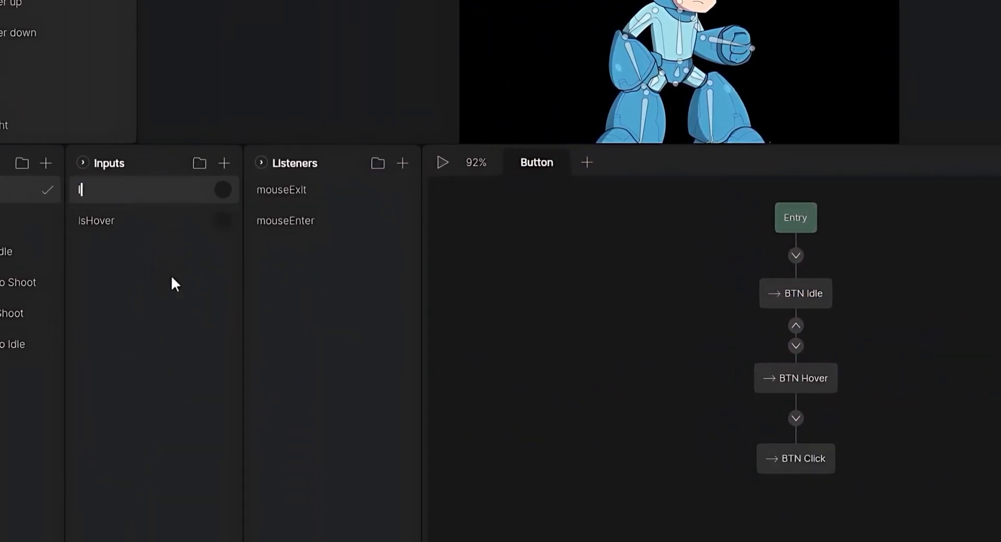
{"action": "key", "text": "Return"}
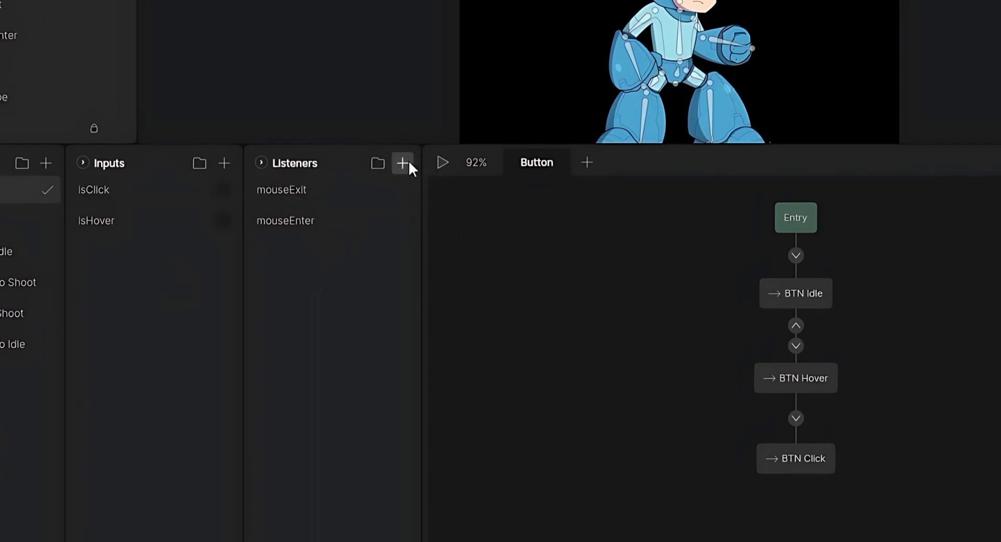
Add a listener named PointerDown on Button Shape that fires the isClick trigger on Pointer Down
{"action": "left_click", "coordinate": [409, 162]}
{"action": "type", "text": "PointerDown"}
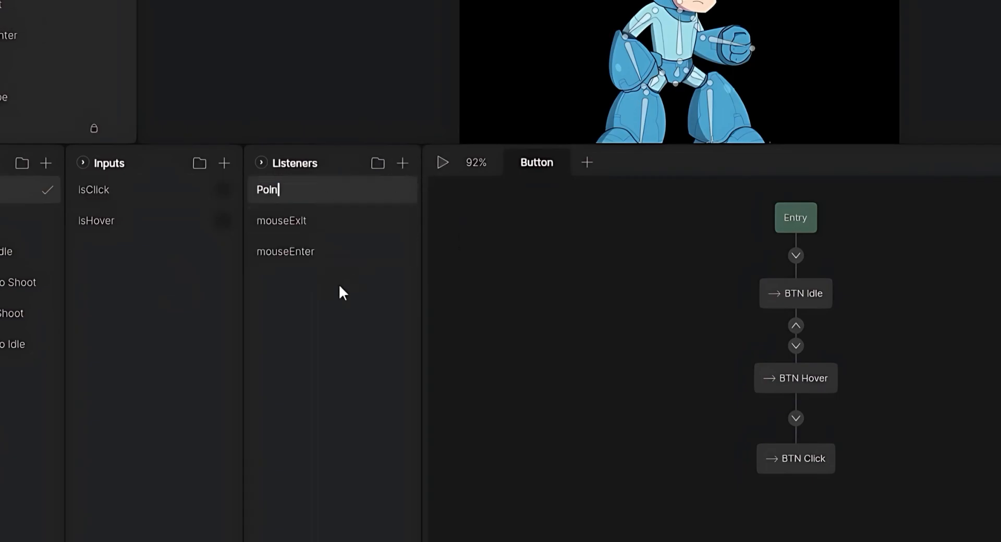
{"action": "key", "text": "Return"}
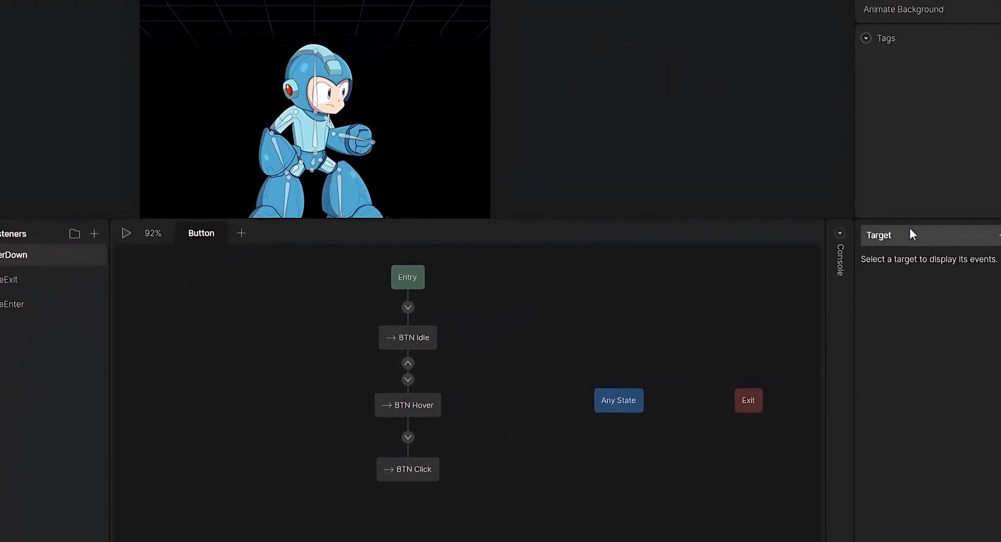
{"action": "left_click", "coordinate": [11, 257]}
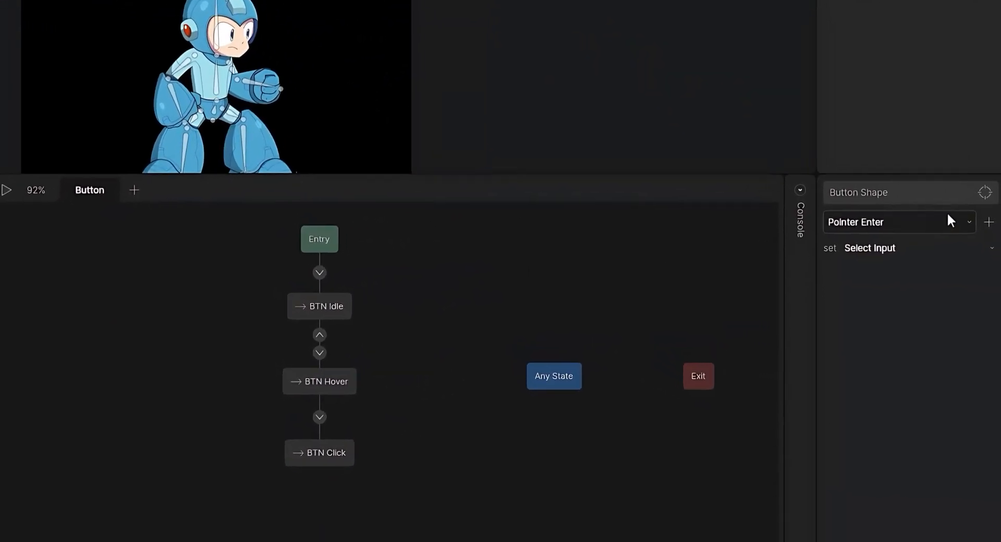
{"action": "left_click", "coordinate": [928, 261]}
{"action": "left_click", "coordinate": [925, 341]}
{"action": "left_click", "coordinate": [886, 193]}
{"action": "left_click", "coordinate": [859, 233]}
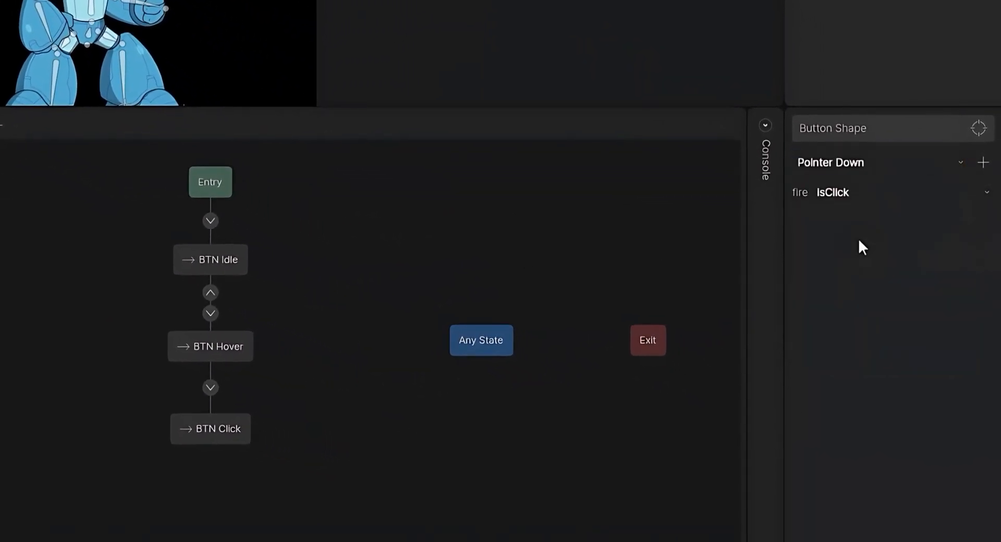
Add isClick as the condition on the BTN Hover to BTN Click transition
{"action": "left_click", "coordinate": [210, 387]}
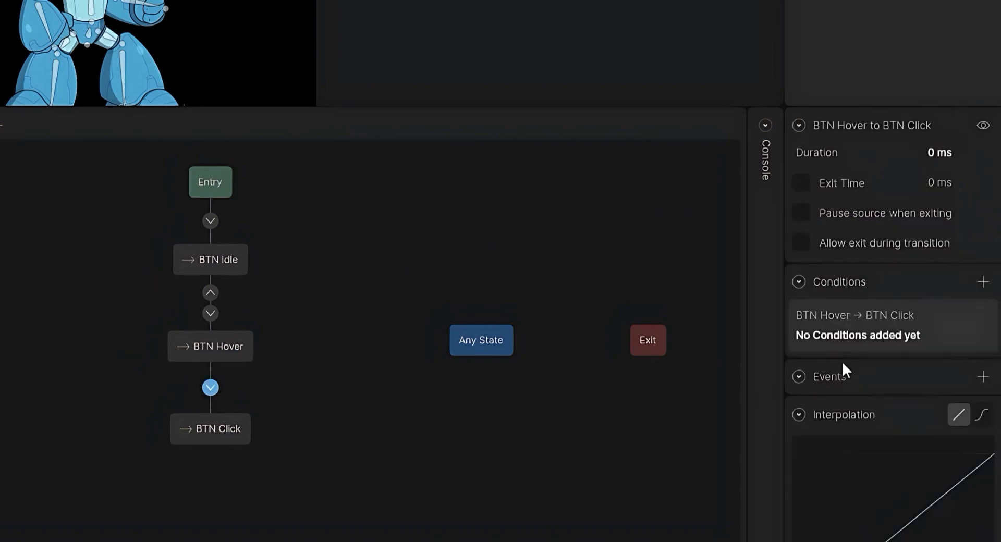
{"action": "left_click", "coordinate": [977, 283]}
{"action": "left_click", "coordinate": [901, 343]}
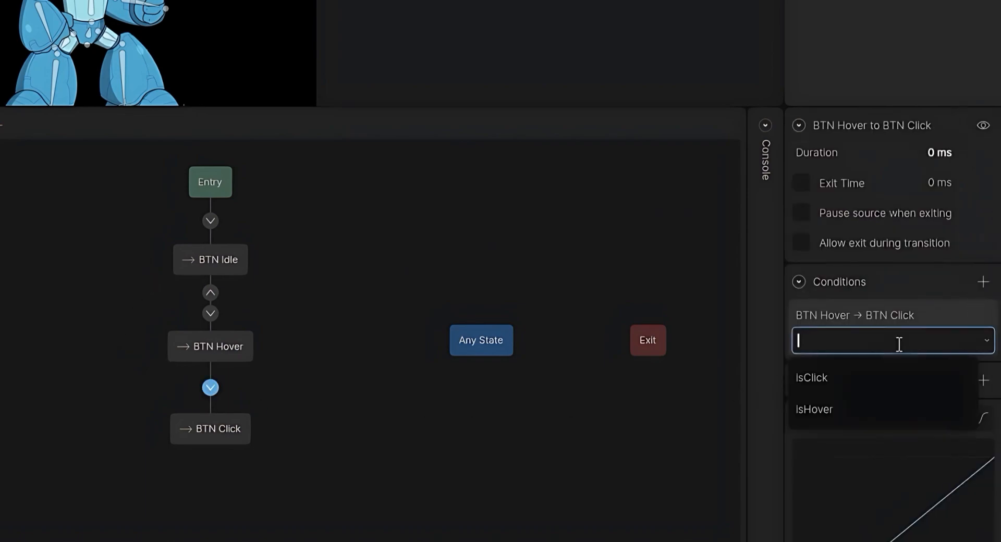
{"action": "left_click", "coordinate": [838, 375]}
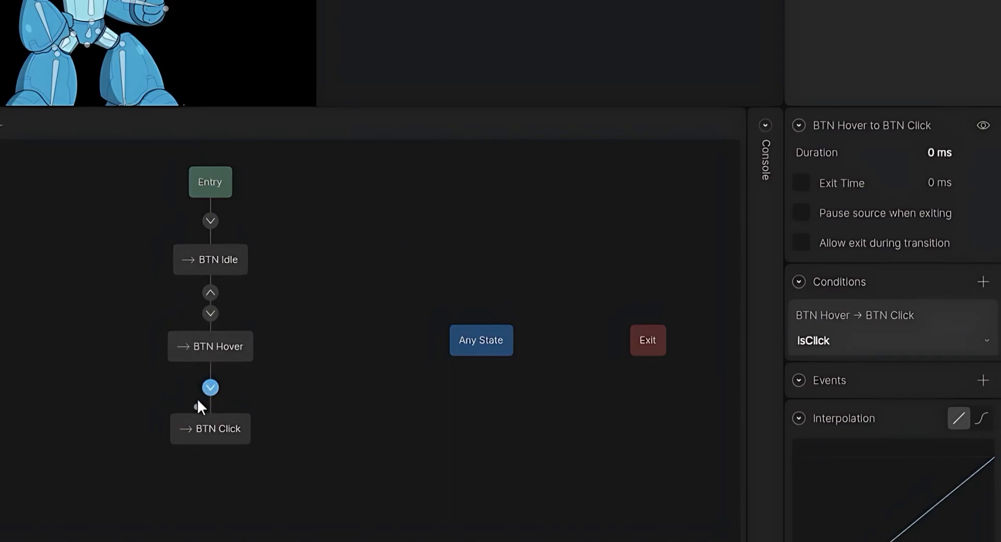
Connect BTN Click back to BTN Hover and enable a 200 ms exit time on that transition
{"action": "left_click_drag", "start_coordinate": [199, 402], "coordinate": [198, 359]}
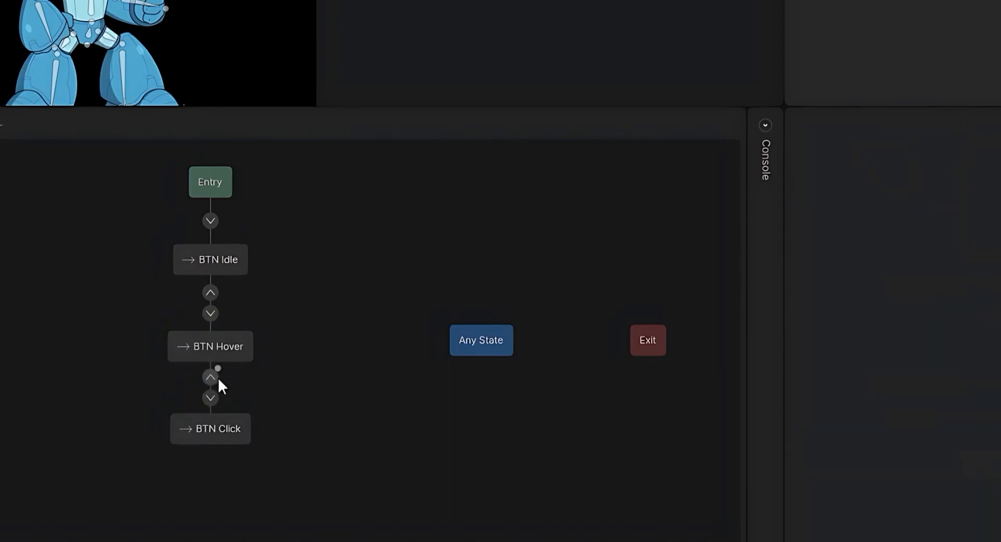
{"action": "left_click", "coordinate": [212, 378]}
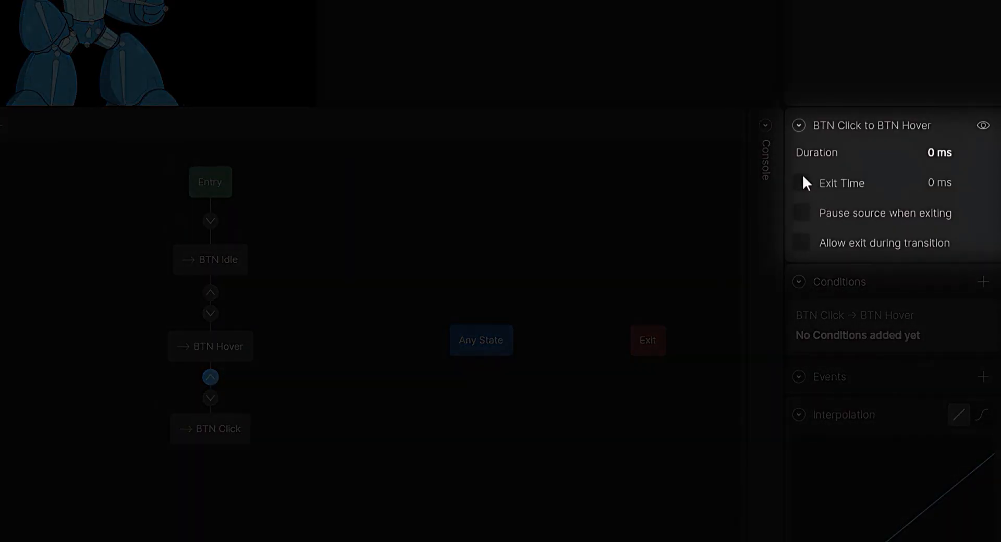
{"action": "left_click", "coordinate": [802, 181]}
{"action": "left_click", "coordinate": [940, 183]}
{"action": "type", "text": "200"}
{"action": "key", "text": "Return"}
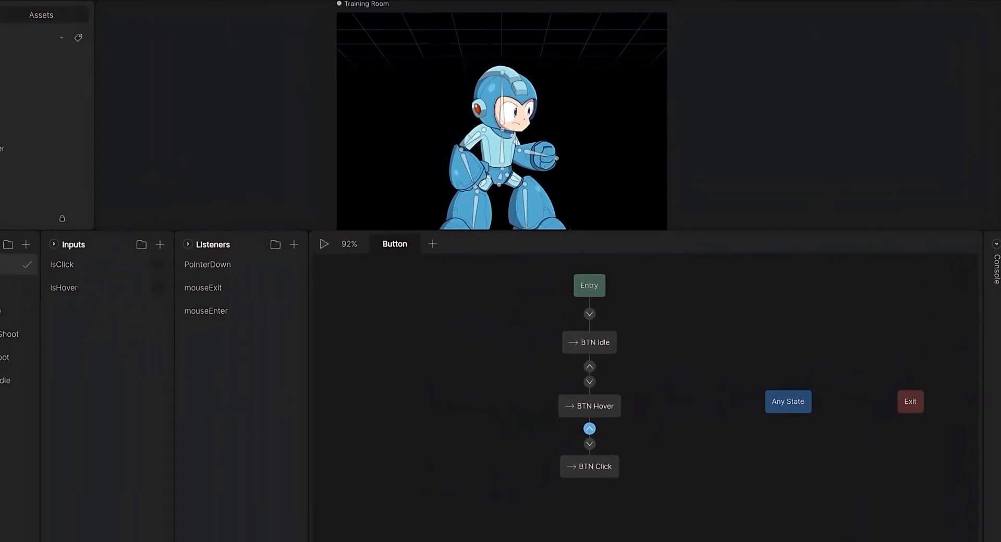
Play the state machine and test the FIRE button's hover and click responses with repeated clicks
{"action": "left_click", "coordinate": [324, 245]}
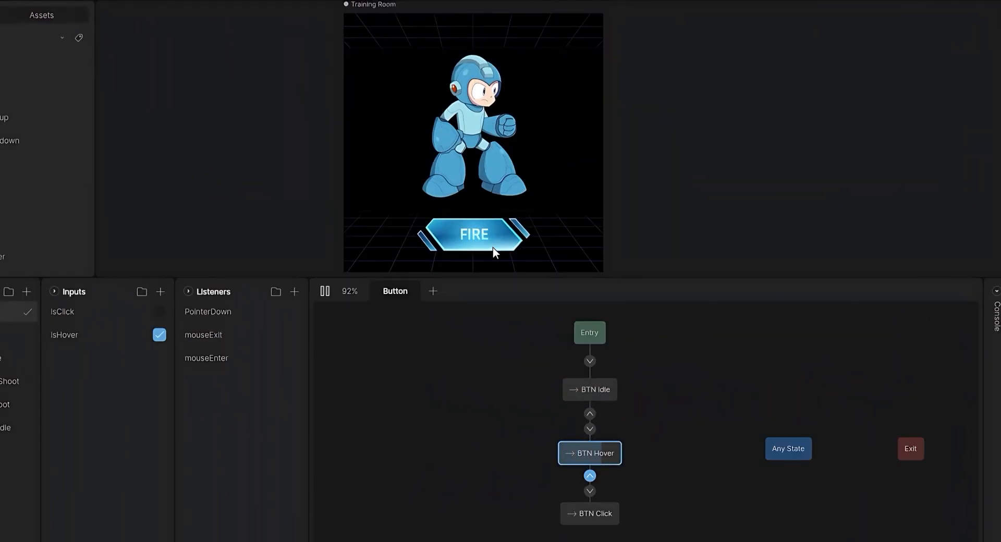
{"action": "left_click", "coordinate": [492, 228]}
{"action": "left_click", "coordinate": [492, 227]}
{"action": "left_click", "coordinate": [492, 228]}
{"action": "left_click", "coordinate": [492, 228]}
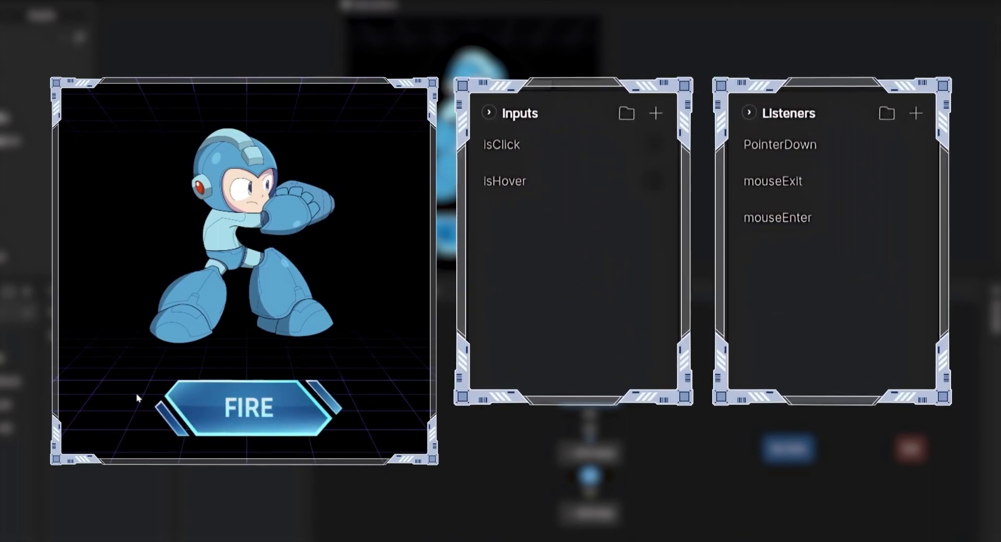
{"action": "left_click", "coordinate": [238, 412]}
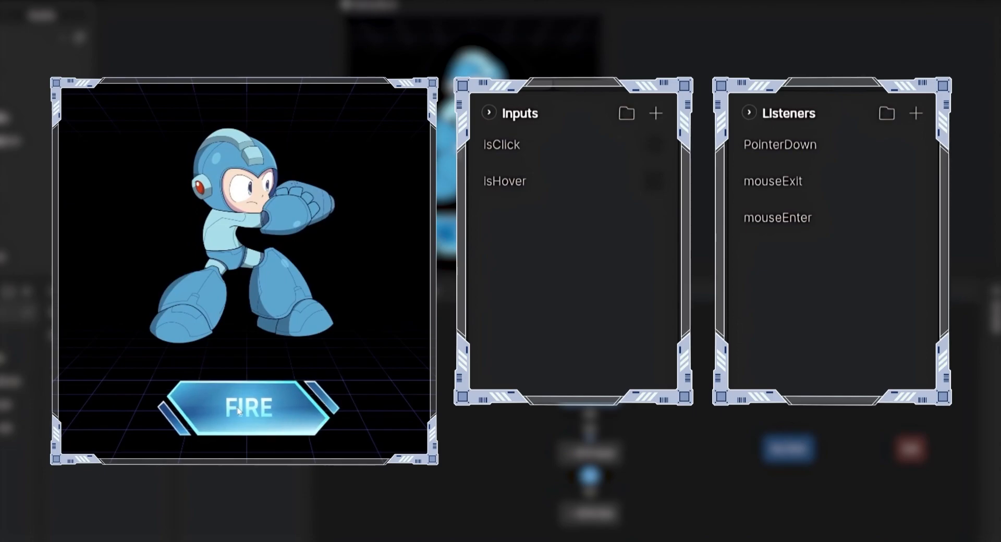
{"action": "left_click", "coordinate": [207, 412]}
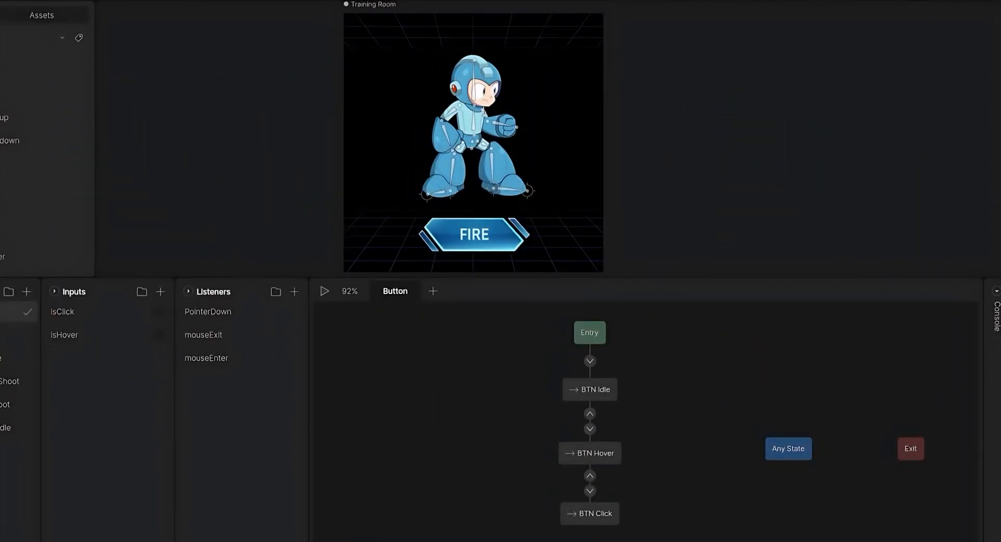
Add a second layer to the state machine and name it MEGAMAN
{"action": "left_click", "coordinate": [433, 291]}
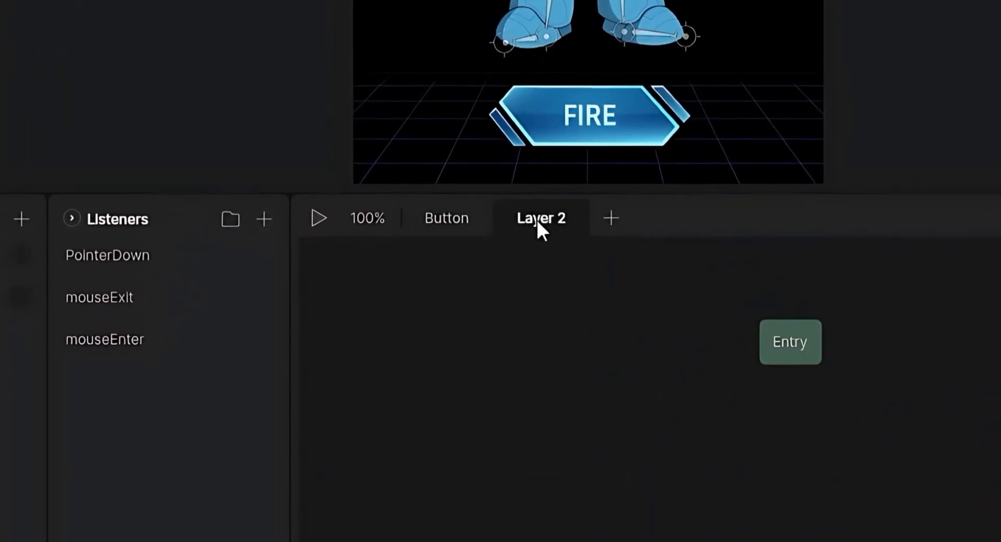
{"action": "double_click", "coordinate": [538, 222]}
{"action": "type", "text": "MEGAMAN"}
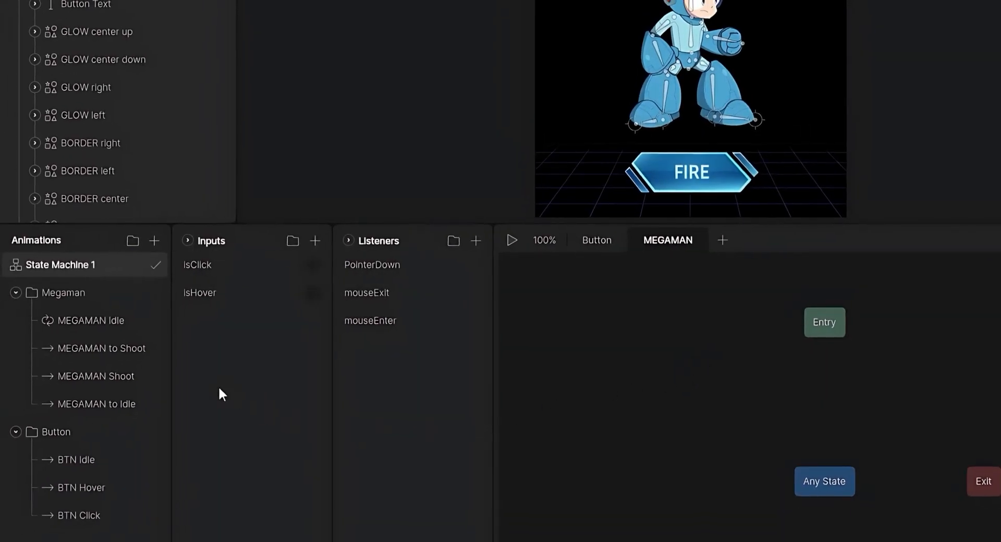
Place MEGAMAN Idle below Entry with a connection from Entry, and move Any State and Exit up level with Entry
{"action": "left_click_drag", "start_coordinate": [96, 319], "coordinate": [829, 372]}
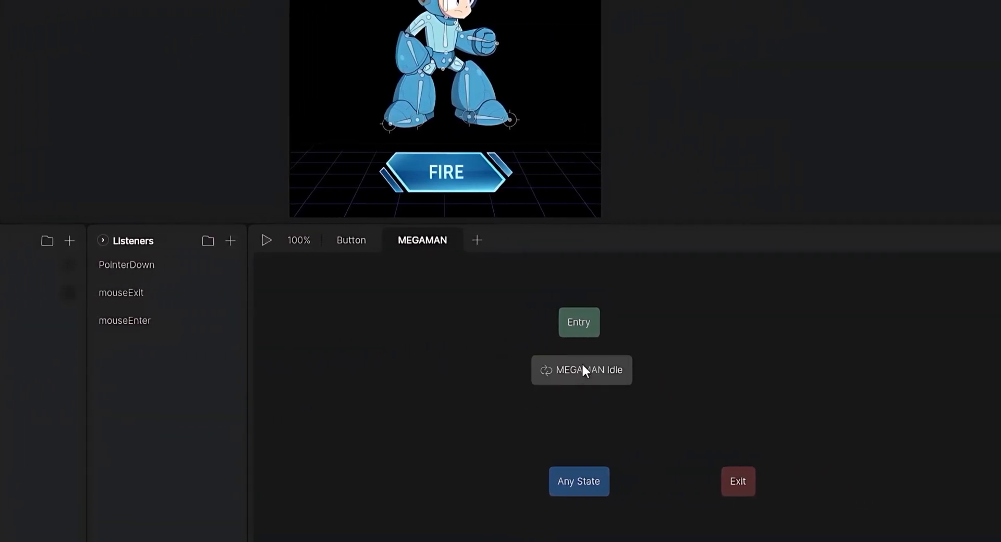
{"action": "left_click_drag", "start_coordinate": [595, 371], "coordinate": [598, 408]}
{"action": "left_click_drag", "start_coordinate": [523, 436], "coordinate": [751, 499]}
{"action": "left_click_drag", "start_coordinate": [590, 488], "coordinate": [805, 353]}
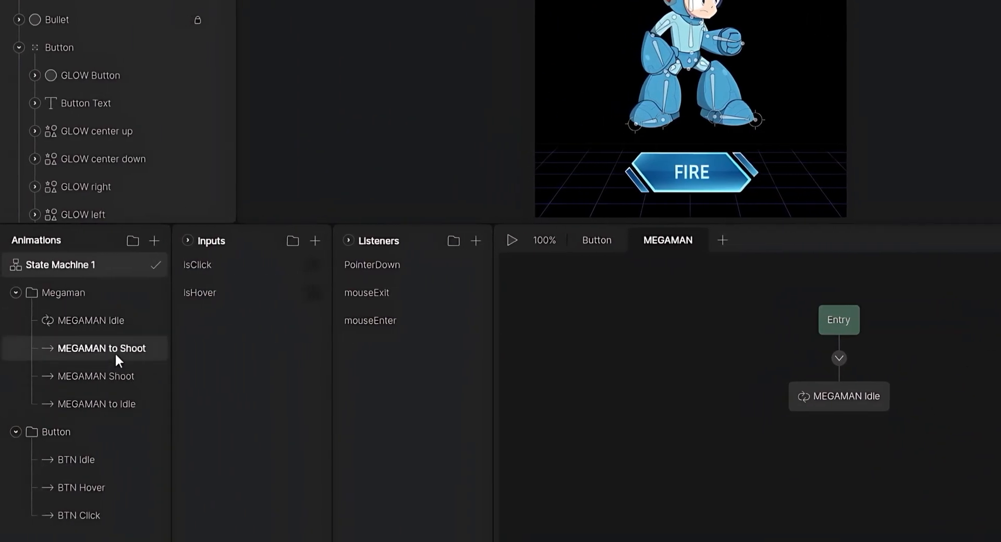
Place MEGAMAN to Shoot below MEGAMAN Idle and connect Idle to it with an isClick condition
{"action": "left_click_drag", "start_coordinate": [115, 353], "coordinate": [600, 470]}
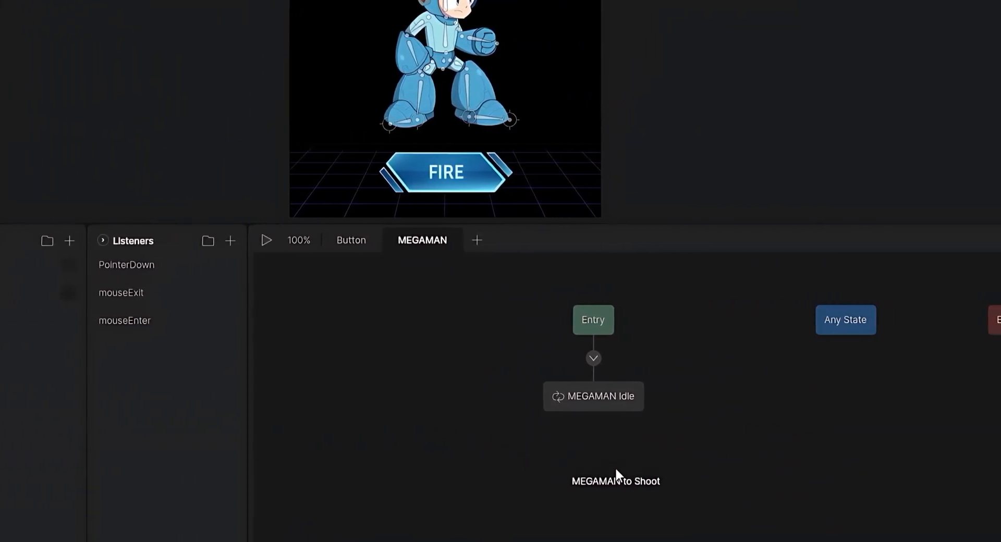
{"action": "left_click_drag", "start_coordinate": [596, 423], "coordinate": [595, 455]}
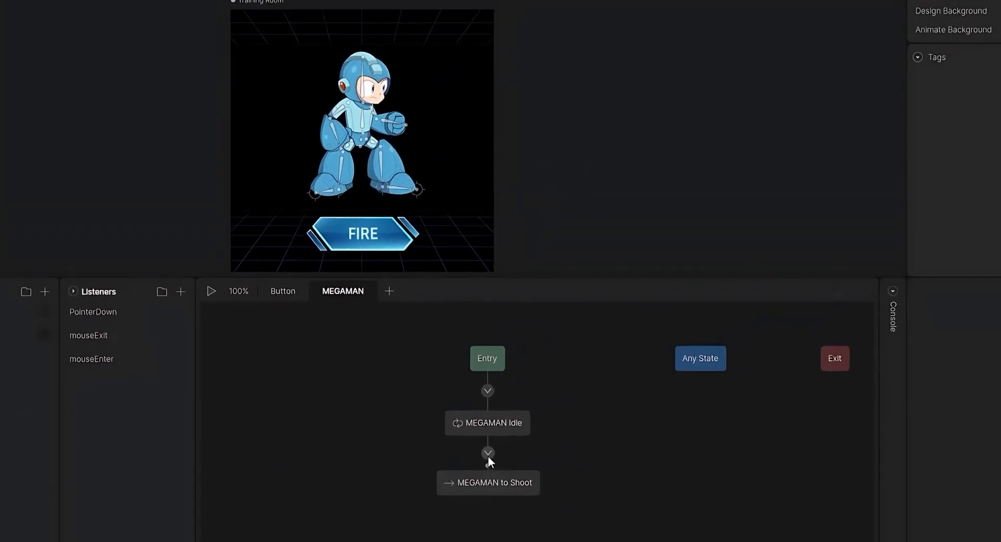
{"action": "left_click", "coordinate": [493, 452]}
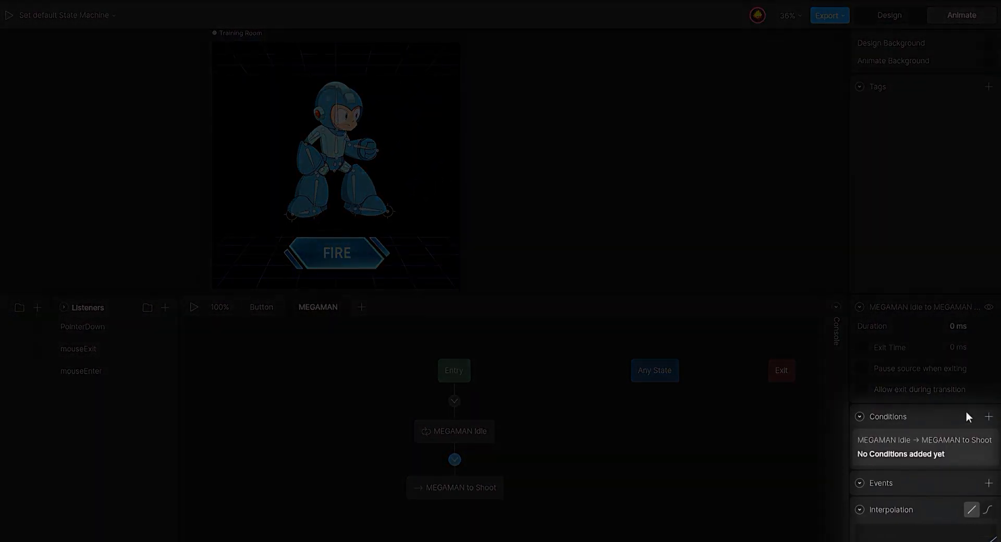
{"action": "left_click", "coordinate": [990, 418]}
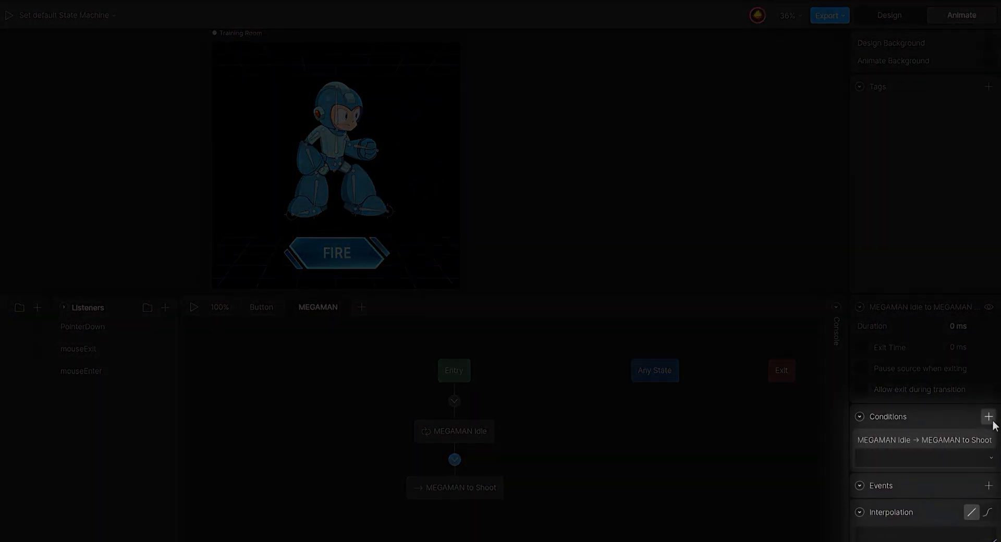
{"action": "left_click", "coordinate": [934, 457]}
{"action": "left_click", "coordinate": [888, 481]}
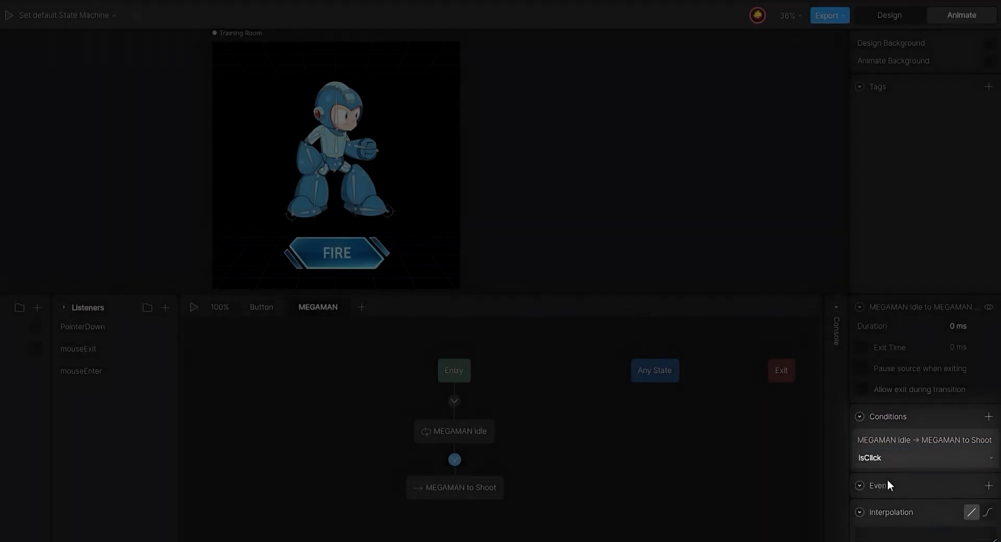
Play the MEGAMAN layer, fire the FIRE button once to test the move into the shooting pose, and stop playback
{"action": "left_click", "coordinate": [195, 306]}
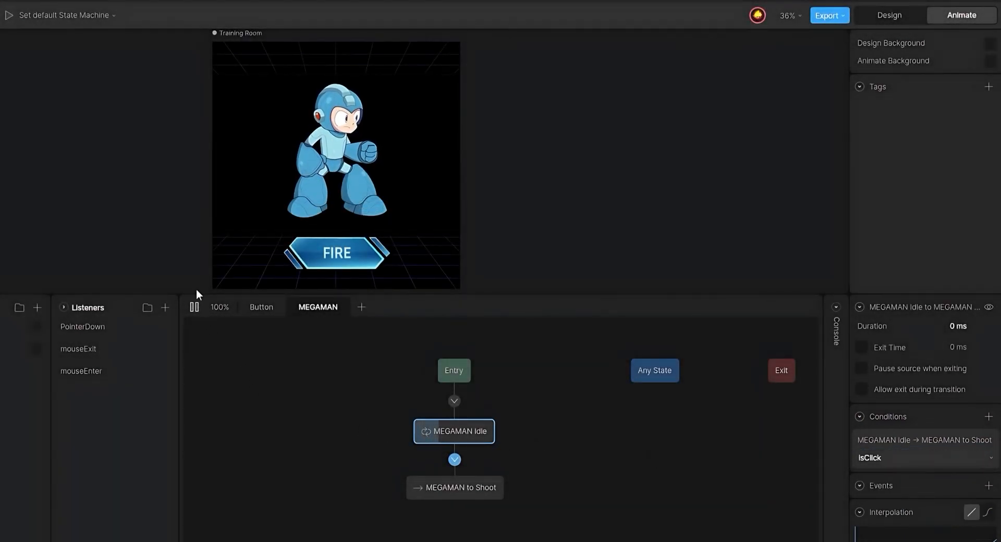
{"action": "left_click", "coordinate": [331, 249]}
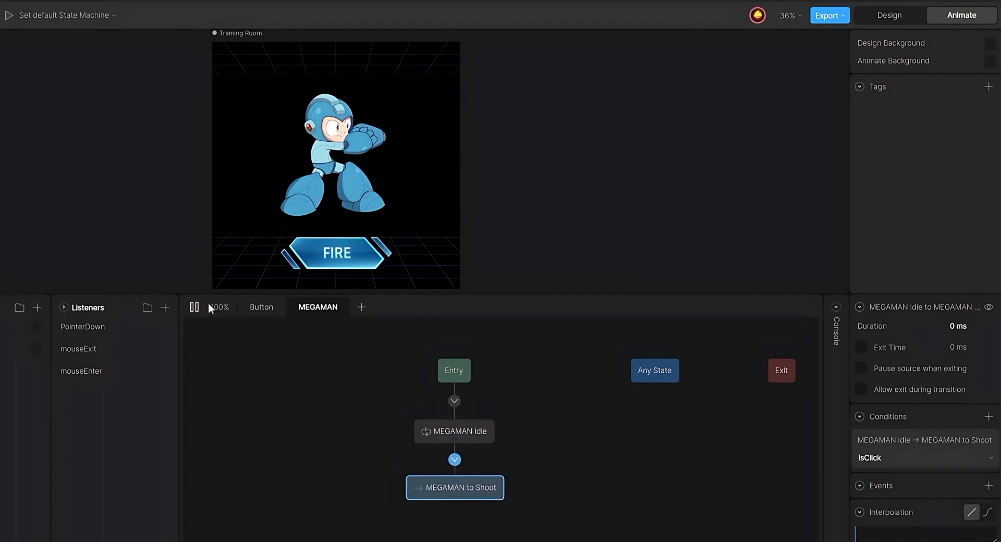
{"action": "left_click", "coordinate": [193, 307]}
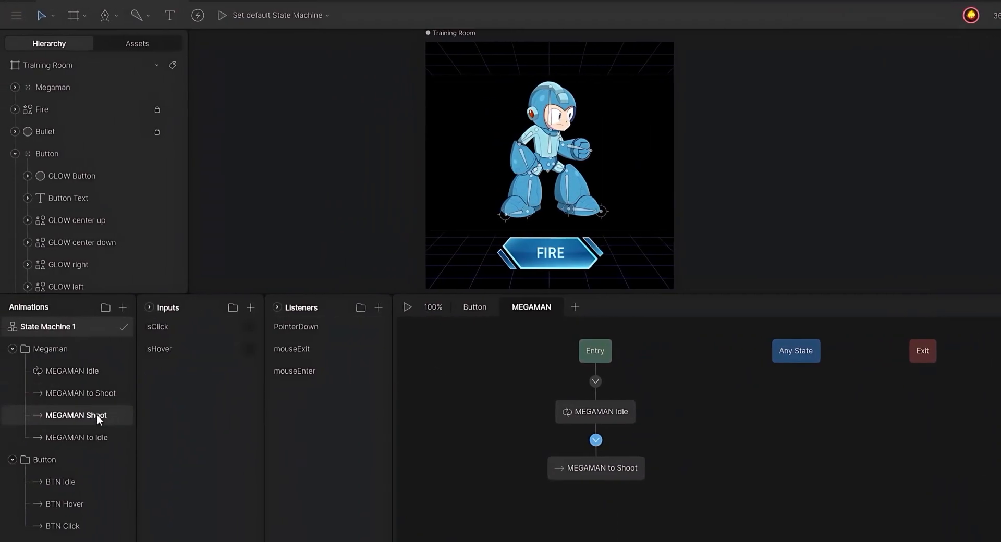
Place the MEGAMAN Shoot animation below MEGAMAN to Shoot as a state and connect MEGAMAN to Shoot to it
{"action": "left_click_drag", "start_coordinate": [96, 414], "coordinate": [442, 484]}
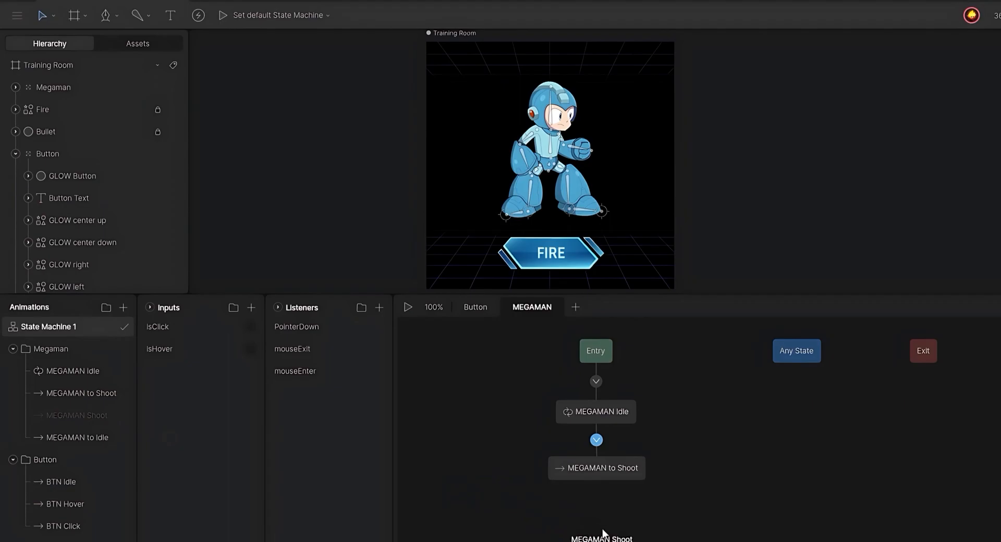
{"action": "left_click_drag", "start_coordinate": [601, 535], "coordinate": [602, 532]}
{"action": "left_click_drag", "start_coordinate": [597, 480], "coordinate": [645, 415]}
{"action": "left_click_drag", "start_coordinate": [641, 476], "coordinate": [631, 477]}
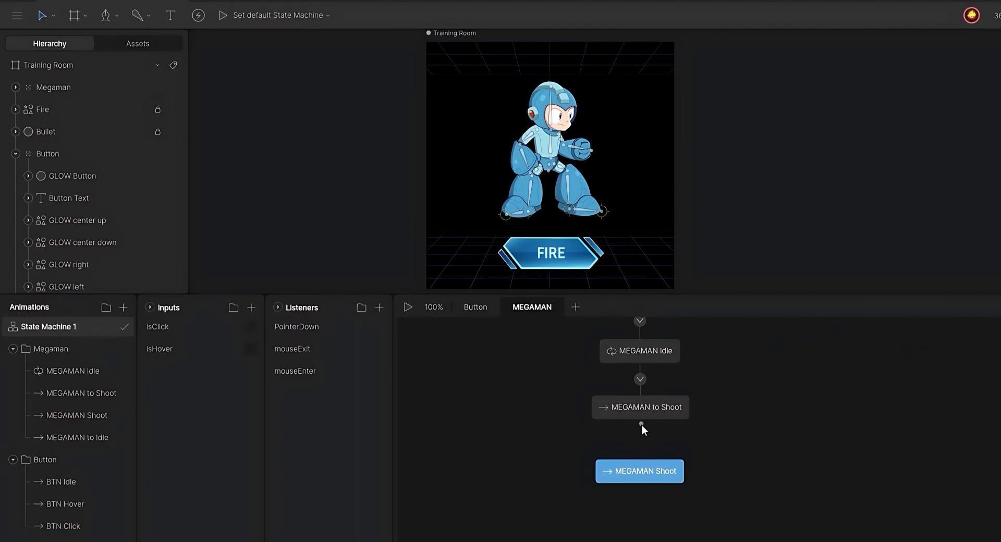
{"action": "left_click_drag", "start_coordinate": [641, 425], "coordinate": [643, 451]}
Add isClick as the condition on the MEGAMAN to Shoot to MEGAMAN Shoot transition
{"action": "left_click", "coordinate": [640, 438]}
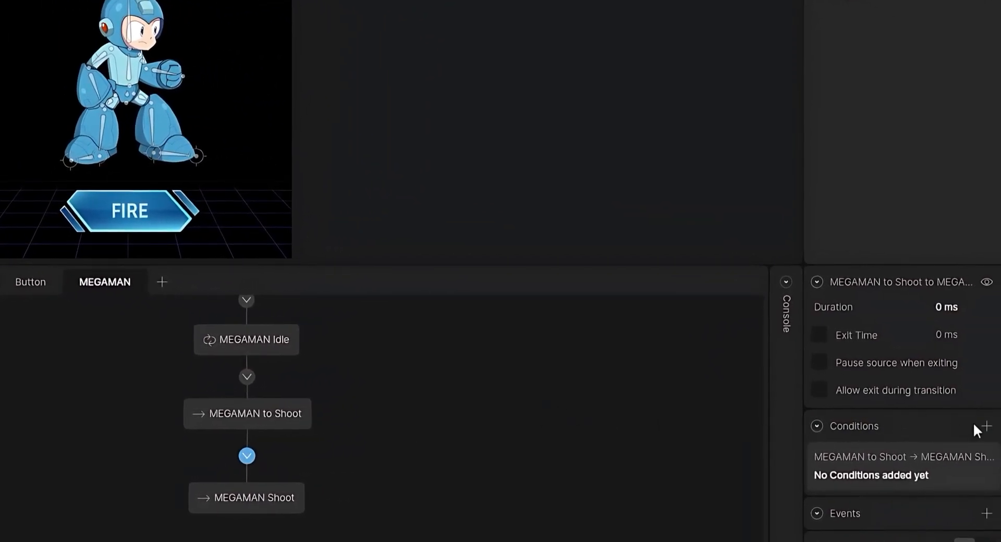
{"action": "left_click", "coordinate": [986, 426]}
{"action": "left_click", "coordinate": [929, 472]}
{"action": "left_click", "coordinate": [892, 514]}
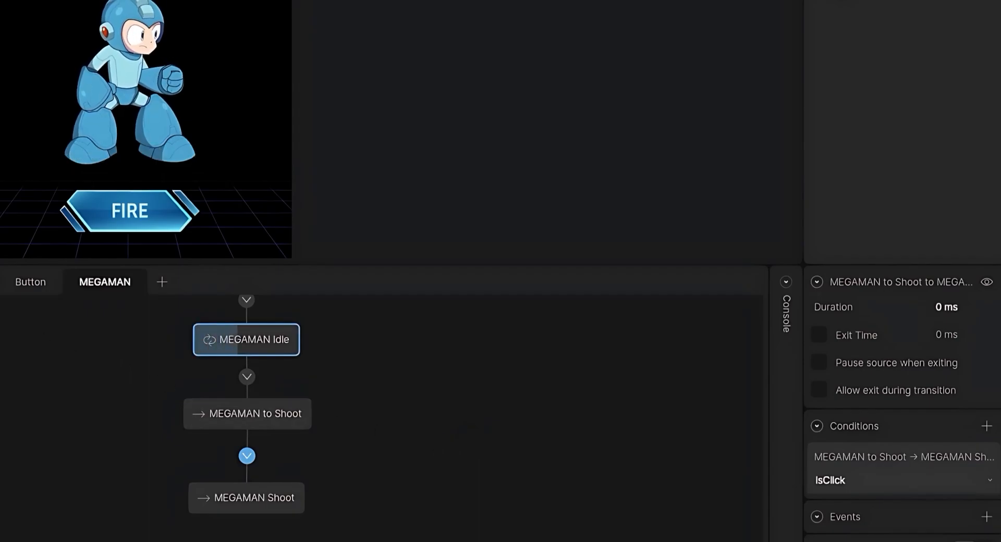
Fire the FIRE button once to test the move into the MEGAMAN Shoot state, and stop playback
{"action": "left_click", "coordinate": [143, 226]}
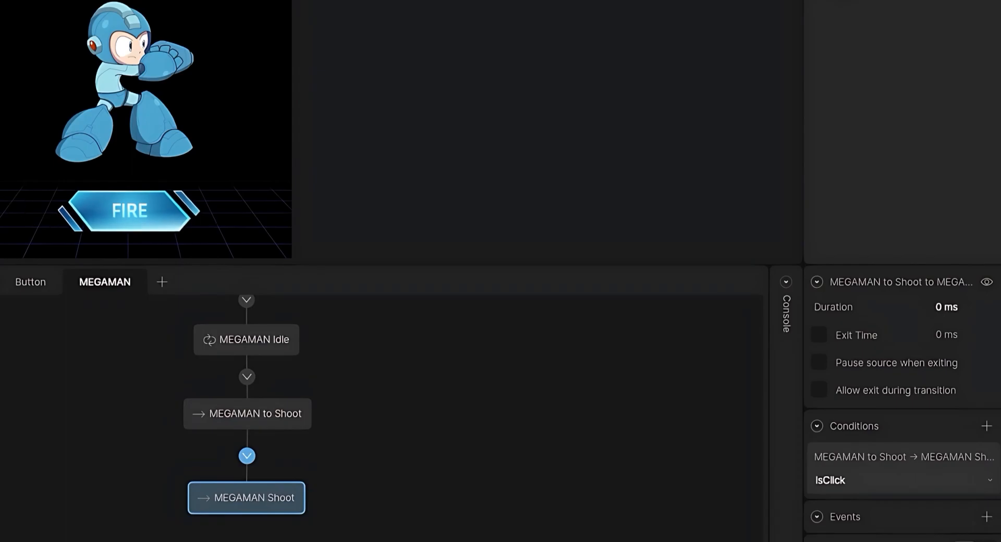
{"action": "key", "text": "space"}
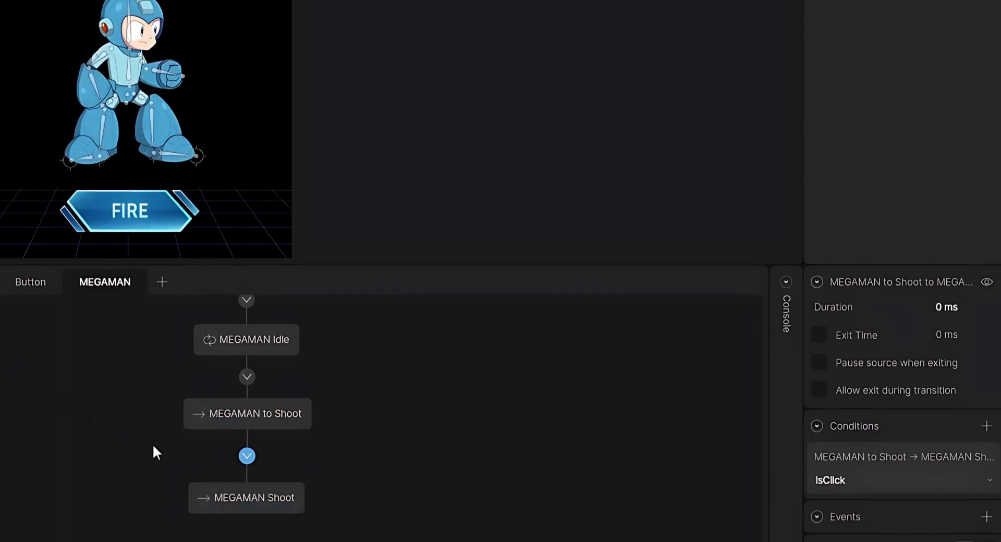
Place a second MEGAMAN Shoot state beside the first and connect the first to it with an isClick condition
{"action": "left_click", "coordinate": [252, 493]}
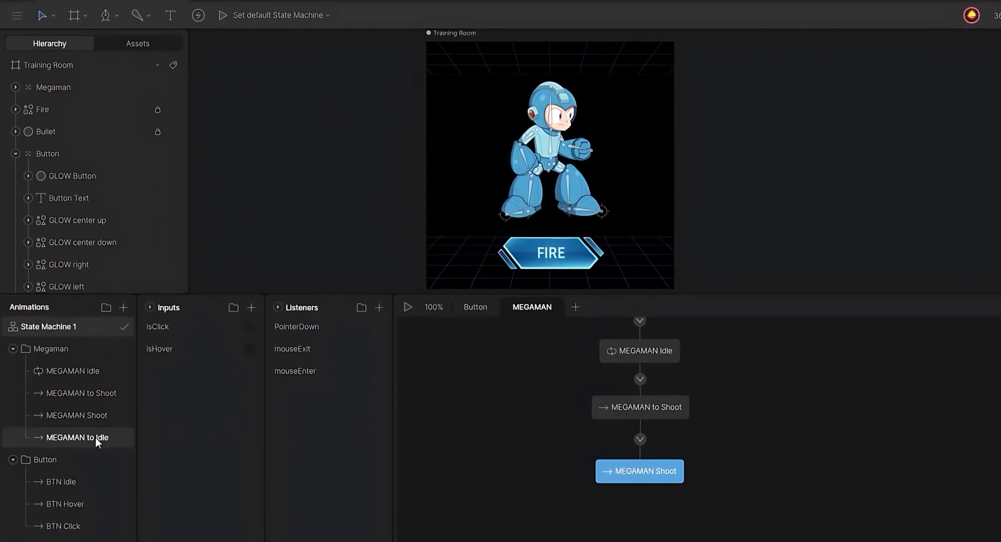
{"action": "left_click_drag", "start_coordinate": [84, 413], "coordinate": [735, 471]}
{"action": "left_click_drag", "start_coordinate": [761, 459], "coordinate": [784, 473]}
{"action": "left_click", "coordinate": [717, 471]}
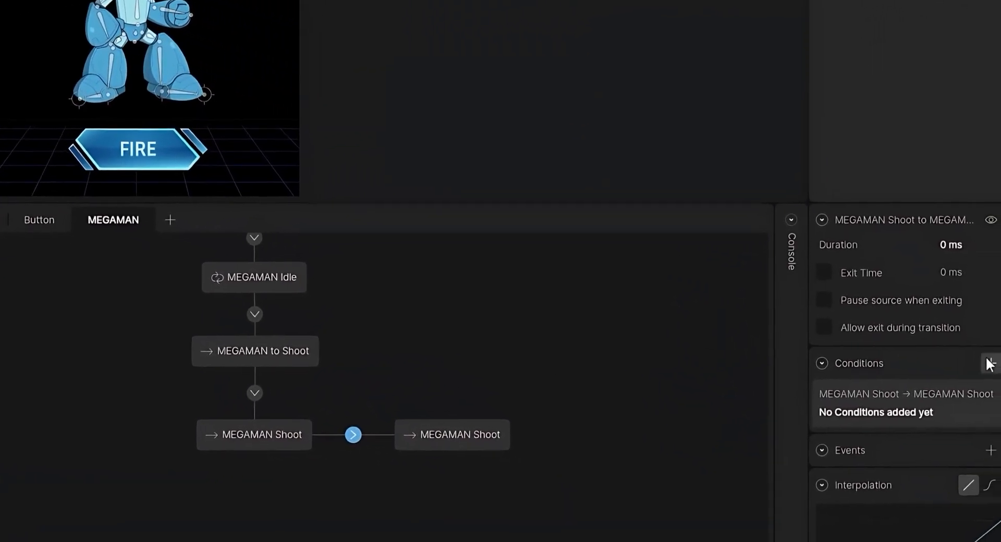
{"action": "left_click", "coordinate": [986, 362]}
{"action": "left_click", "coordinate": [894, 416]}
{"action": "left_click", "coordinate": [874, 446]}
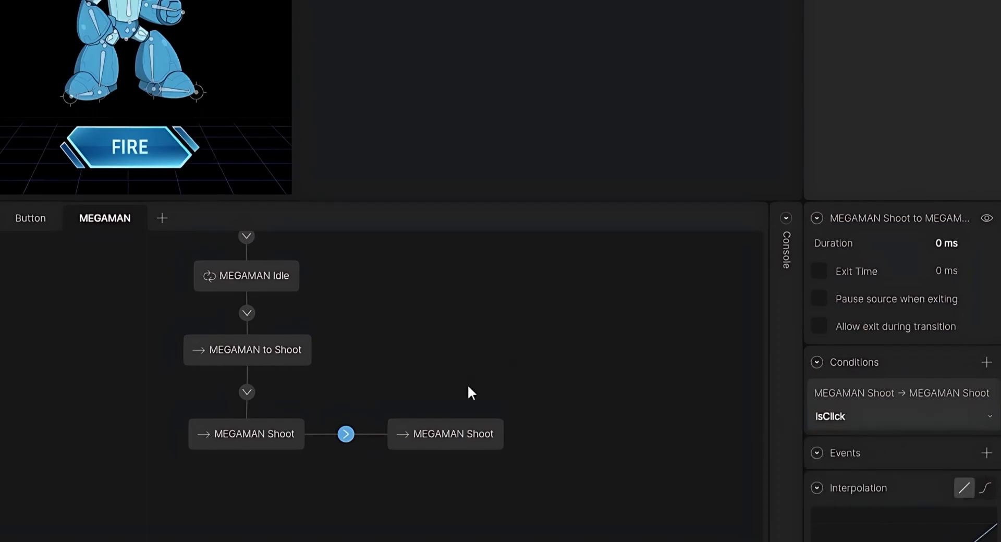
Connect the second MEGAMAN Shoot state back to the first and add isClick as that transition's condition
{"action": "left_click_drag", "start_coordinate": [384, 434], "coordinate": [298, 436]}
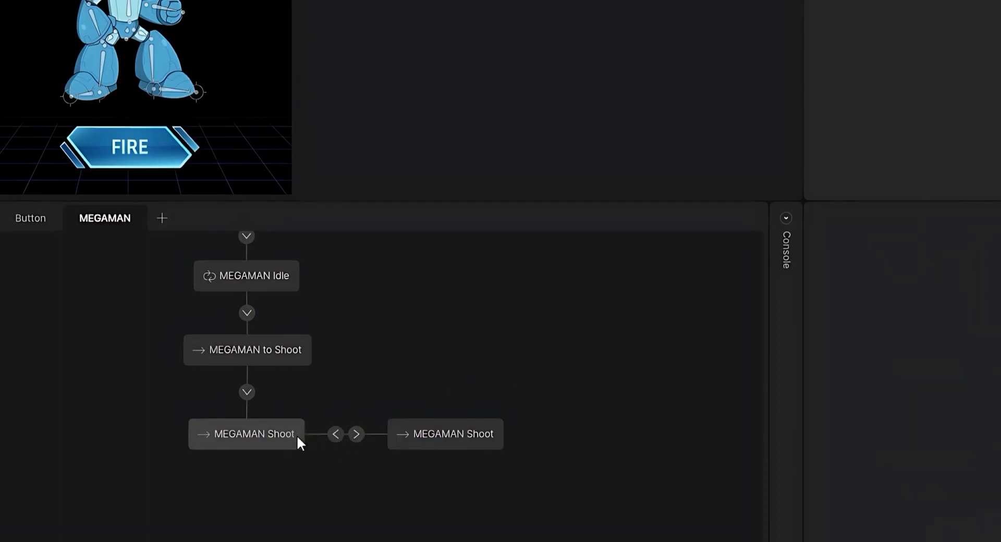
{"action": "left_click", "coordinate": [334, 434]}
{"action": "left_click", "coordinate": [987, 364]}
{"action": "left_click", "coordinate": [916, 416]}
{"action": "left_click", "coordinate": [887, 448]}
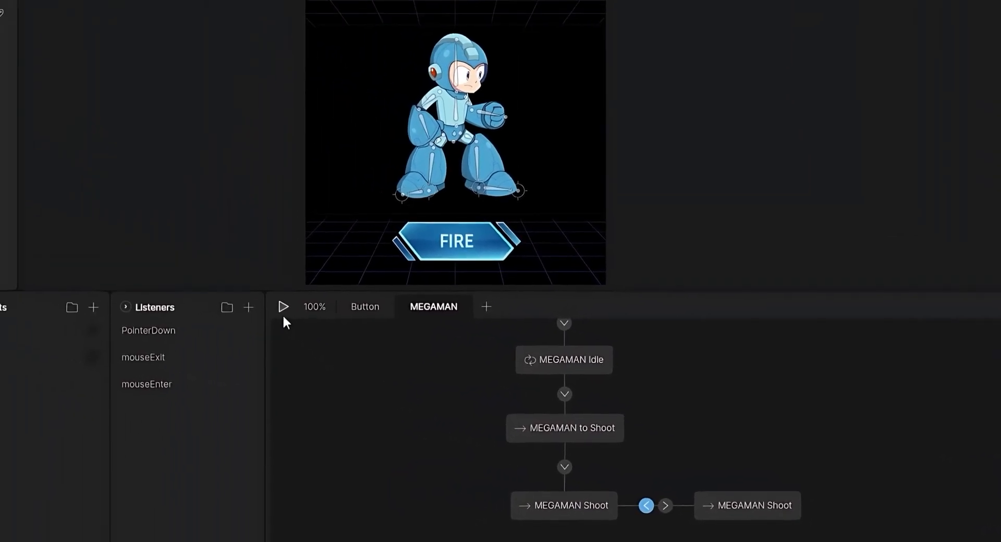
Play the MEGAMAN layer and fire the FIRE button to test repeated shots between the two Shoot states
{"action": "left_click", "coordinate": [284, 313]}
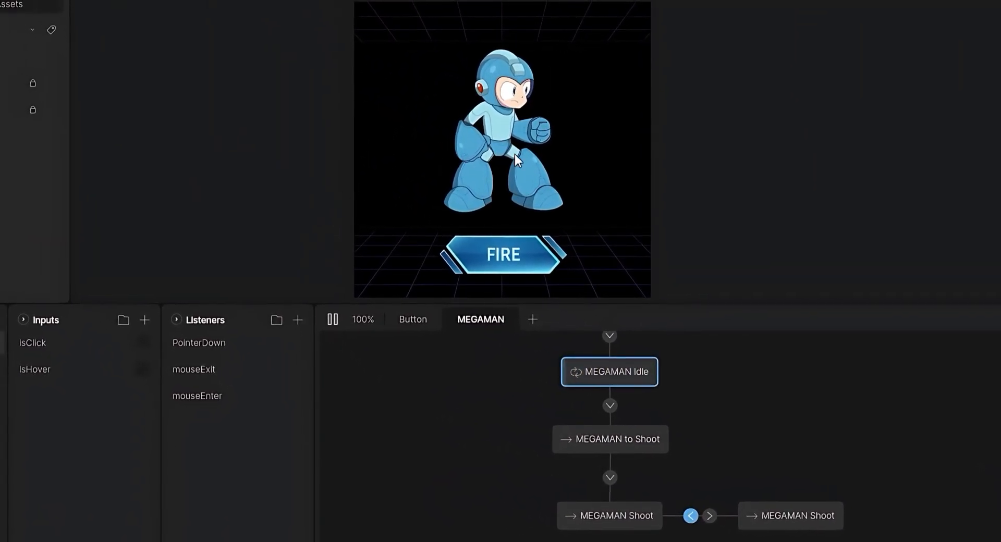
{"action": "left_click", "coordinate": [511, 249]}
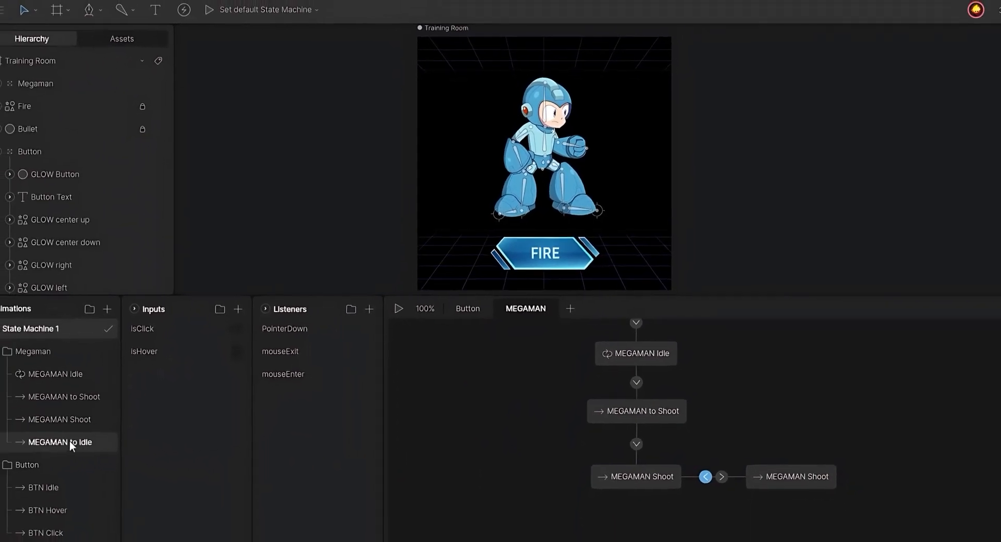
Place MEGAMAN to Idle above the second MEGAMAN Shoot and connect both Shoot states and MEGAMAN to Shoot to it
{"action": "left_click_drag", "start_coordinate": [82, 435], "coordinate": [760, 398]}
{"action": "left_click", "coordinate": [760, 400]}
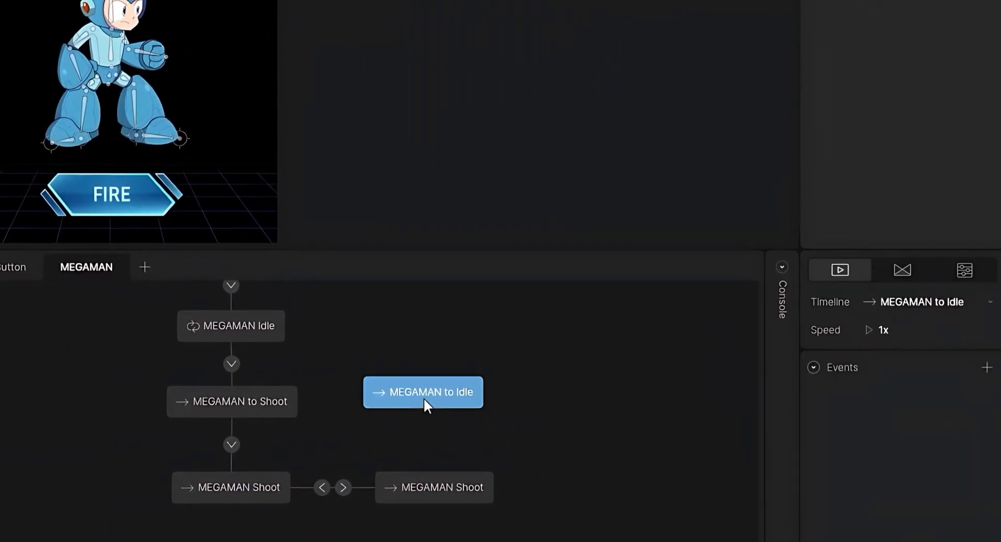
{"action": "left_click_drag", "start_coordinate": [425, 400], "coordinate": [436, 410]}
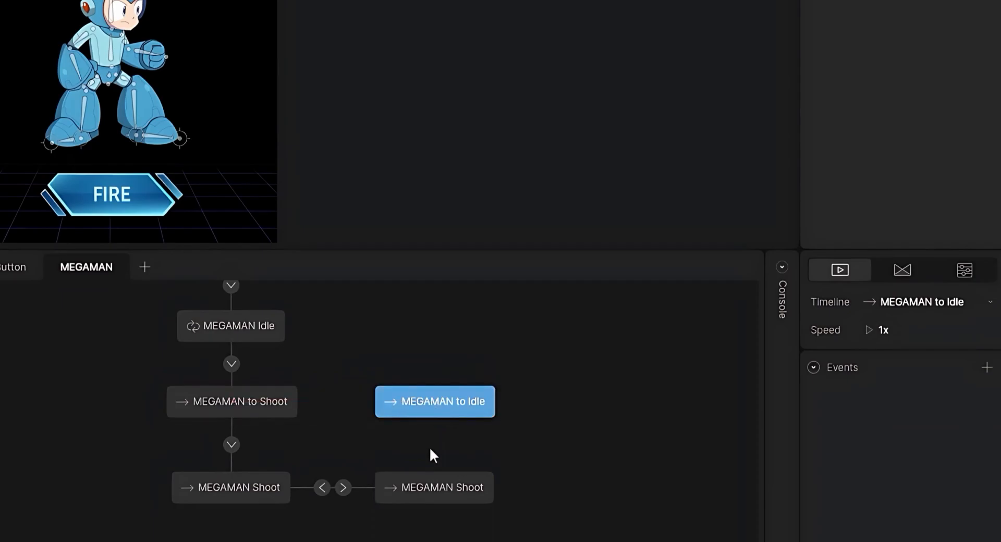
{"action": "left_click_drag", "start_coordinate": [431, 465], "coordinate": [431, 423]}
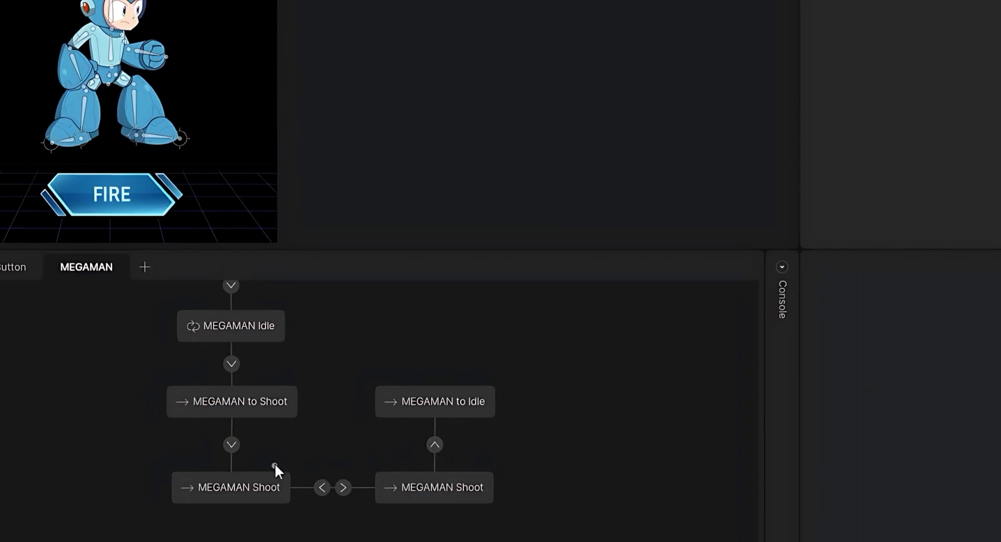
{"action": "left_click_drag", "start_coordinate": [276, 466], "coordinate": [371, 414]}
{"action": "left_click_drag", "start_coordinate": [298, 399], "coordinate": [368, 396]}
Enable Exit Time on the MEGAMAN to Shoot to MEGAMAN to Idle transition and set it to 1500 ms
{"action": "left_click", "coordinate": [336, 403]}
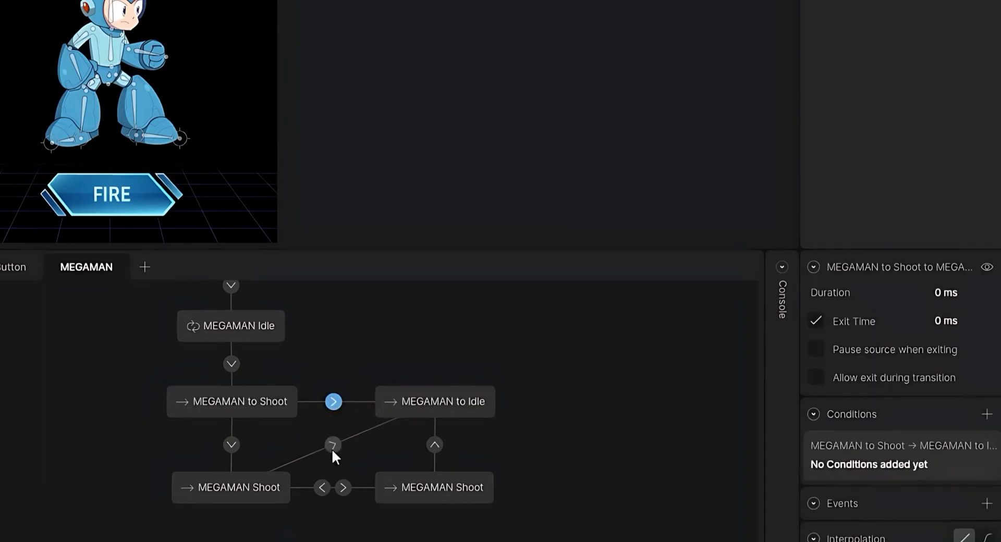
{"action": "left_click", "coordinate": [816, 321]}
{"action": "left_click", "coordinate": [951, 321]}
{"action": "type", "text": "1500"}
{"action": "key", "text": "Return"}
{"action": "left_click", "coordinate": [334, 401]}
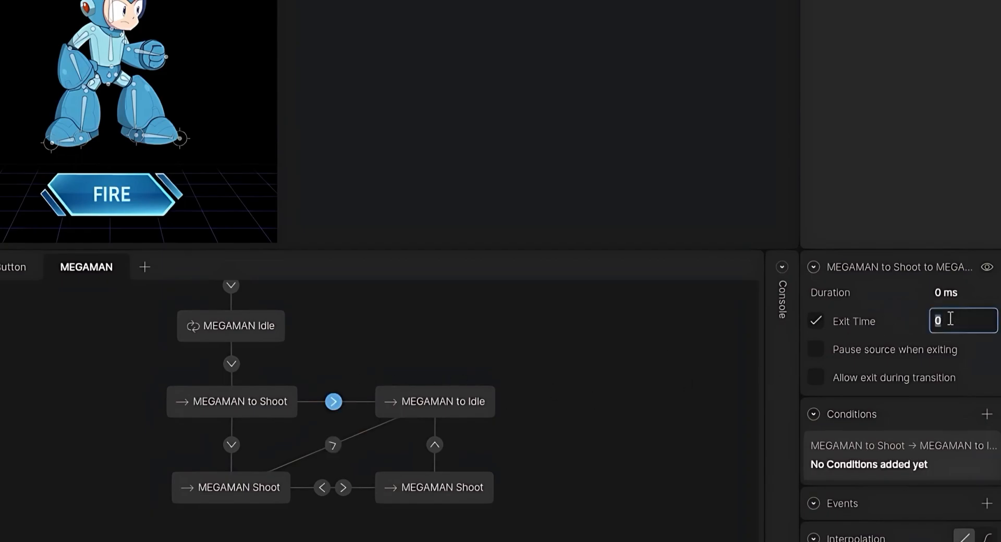
{"action": "key", "text": "Return"}
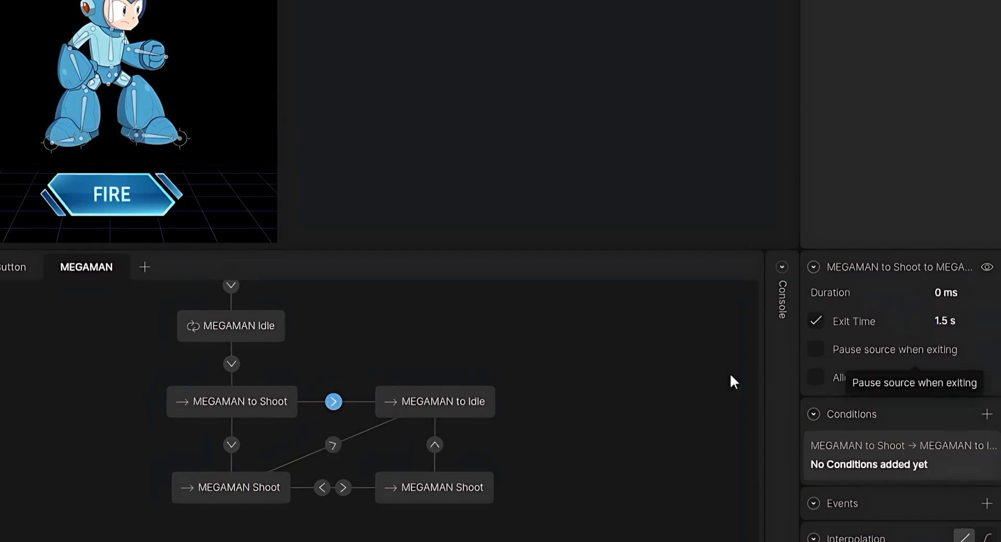
Enable Exit Time on the transition from the second MEGAMAN Shoot to MEGAMAN to Idle and set it to 1500 ms
{"action": "left_click", "coordinate": [436, 445]}
{"action": "left_click", "coordinate": [821, 319]}
{"action": "left_click", "coordinate": [953, 319]}
{"action": "type", "text": "1500"}
{"action": "key", "text": "Return"}
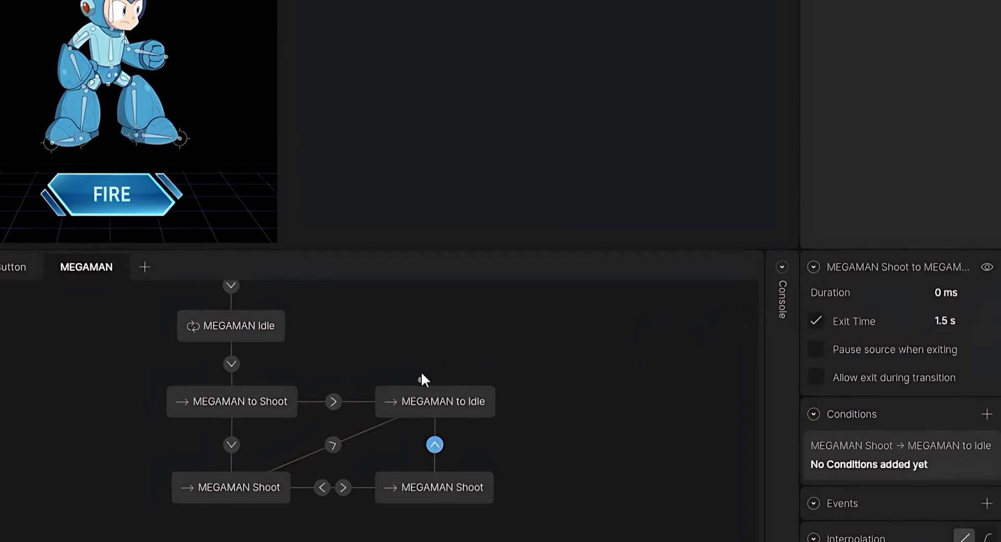
Connect MEGAMAN to Idle back to MEGAMAN Idle and give that transition an exit time of 200 ms
{"action": "left_click_drag", "start_coordinate": [447, 377], "coordinate": [283, 336]}
{"action": "left_click", "coordinate": [331, 362]}
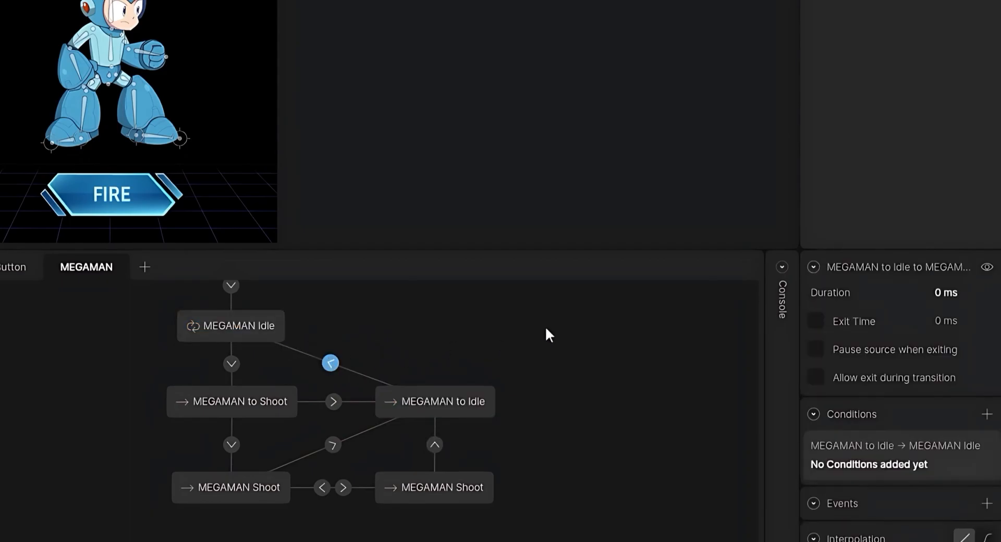
{"action": "left_click", "coordinate": [816, 319]}
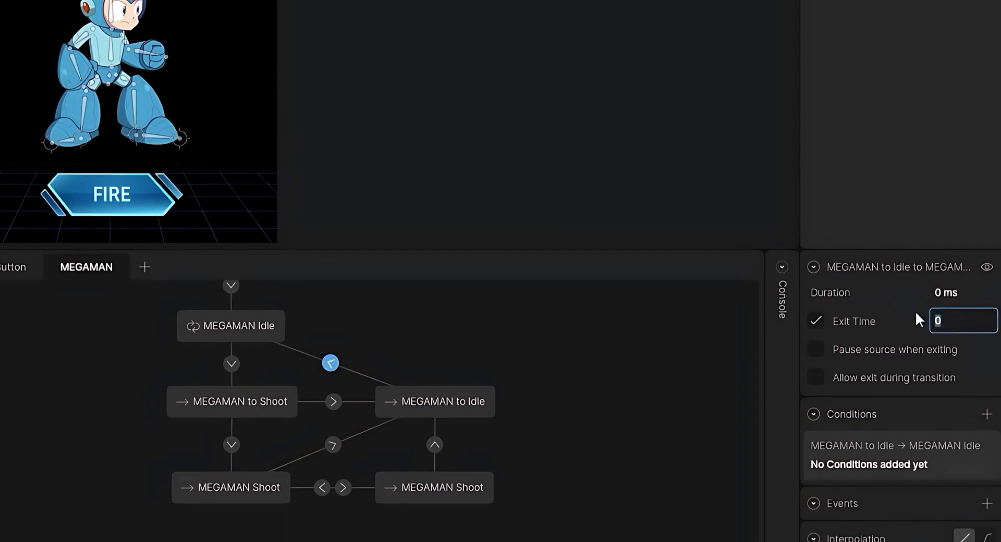
{"action": "type", "text": "200"}
{"action": "key", "text": "Return"}
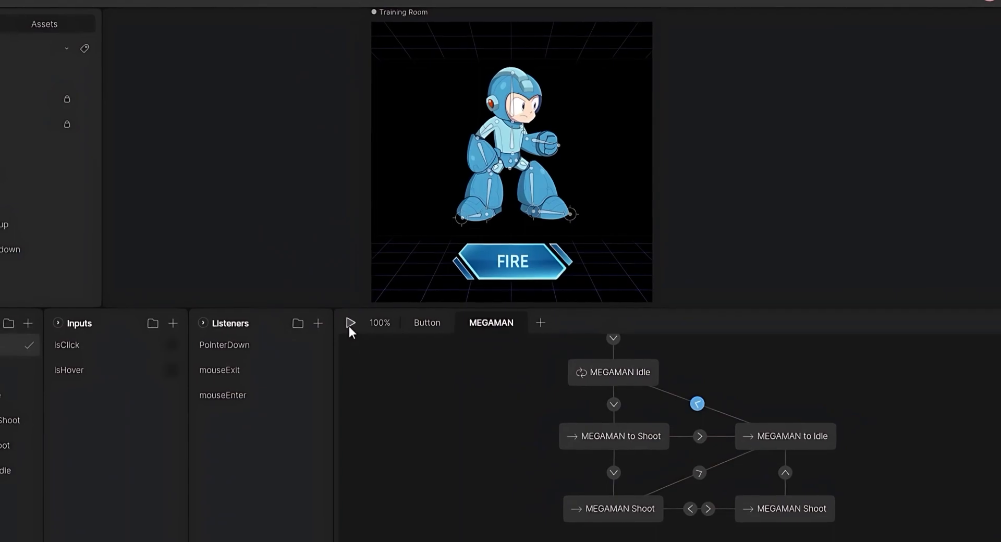
Play the MEGAMAN layer and fire the FIRE button several times to test shooting and the return to idle
{"action": "left_click", "coordinate": [351, 323]}
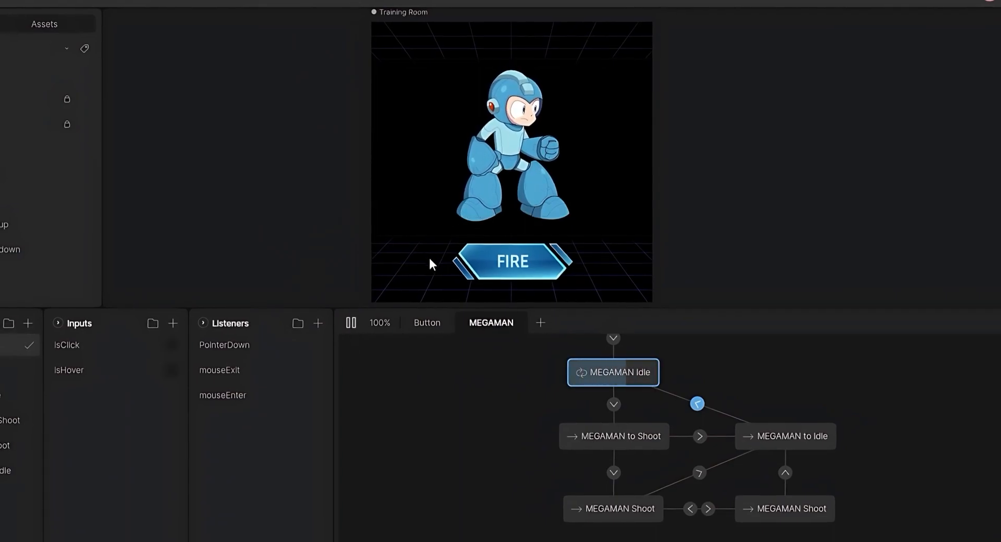
{"action": "left_click", "coordinate": [514, 259]}
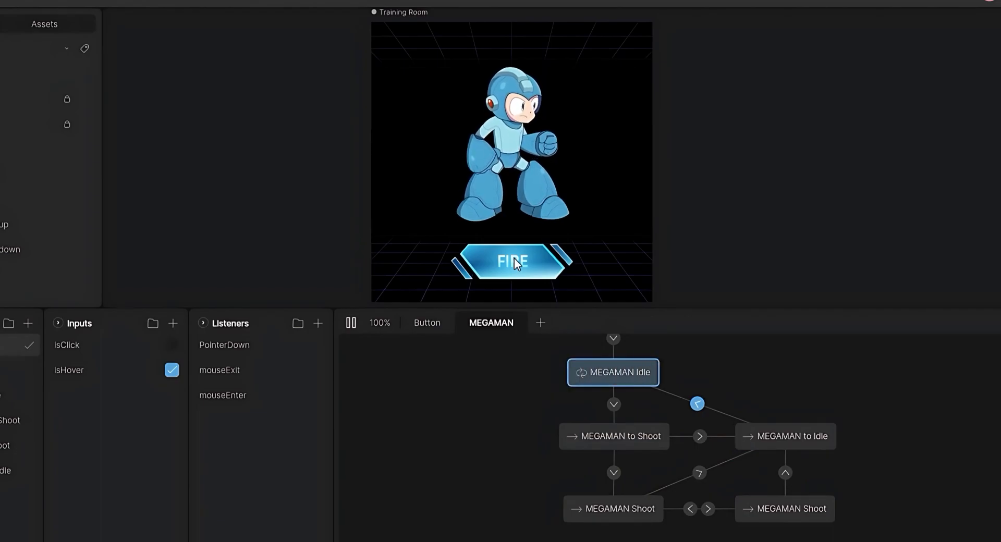
{"action": "left_click", "coordinate": [514, 258]}
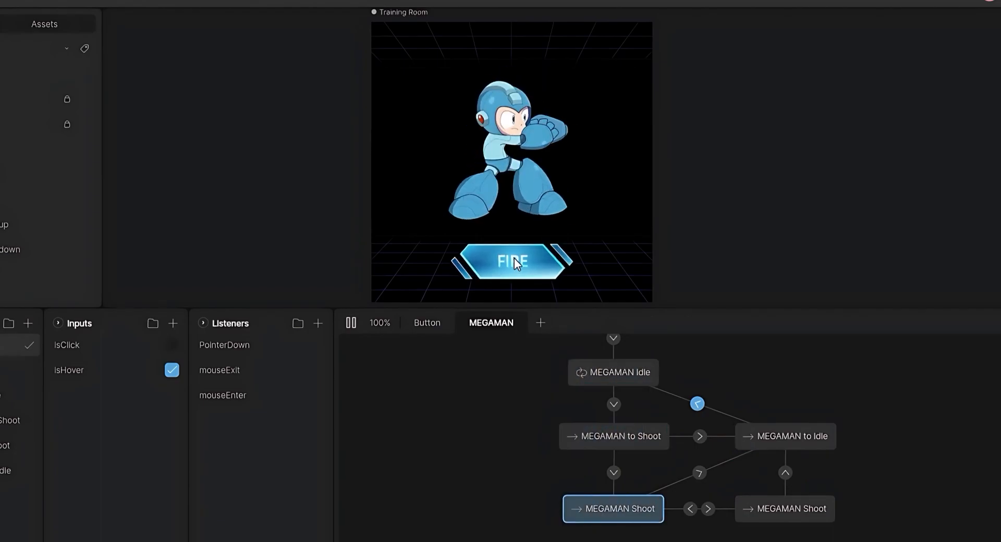
{"action": "left_click", "coordinate": [514, 258]}
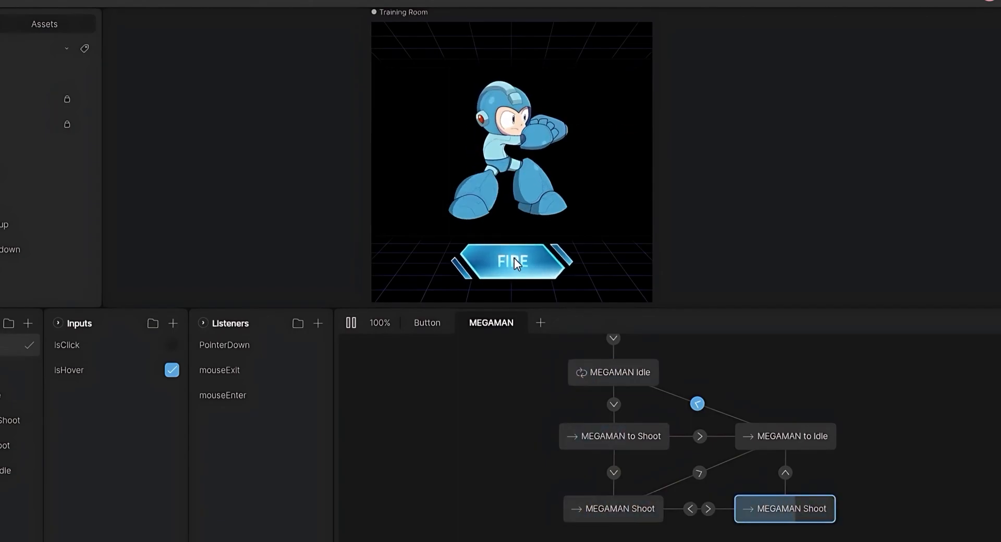
{"action": "left_click", "coordinate": [514, 259]}
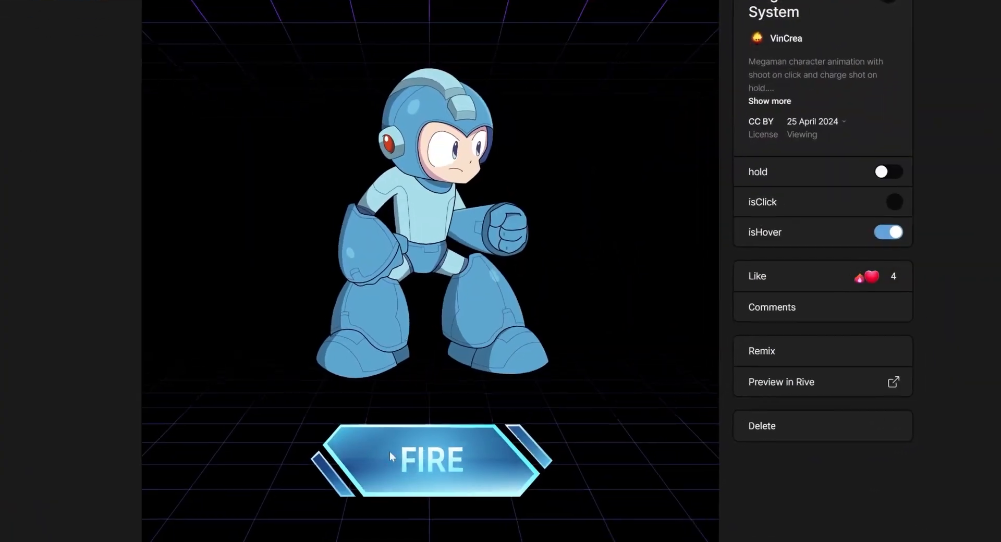
Switch to the published Megaman file's page and hold the FIRE button to preview the charge shot
{"action": "left_click_drag", "start_coordinate": [389, 452], "coordinate": [405, 467]}
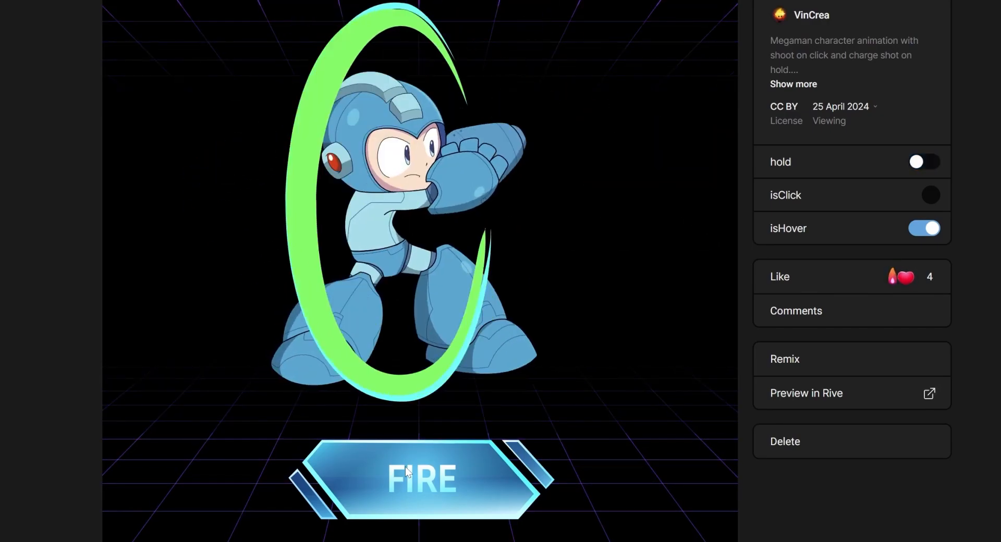